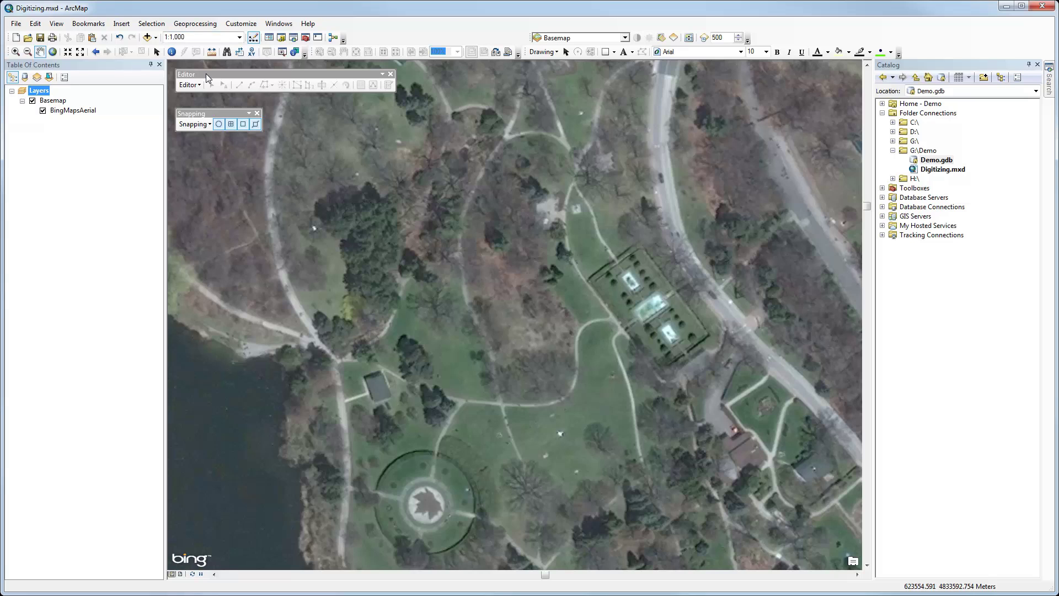
Step: Look through the Customize toolbar list, then select Demo.gdb in the Catalog window
left_click(251, 26)
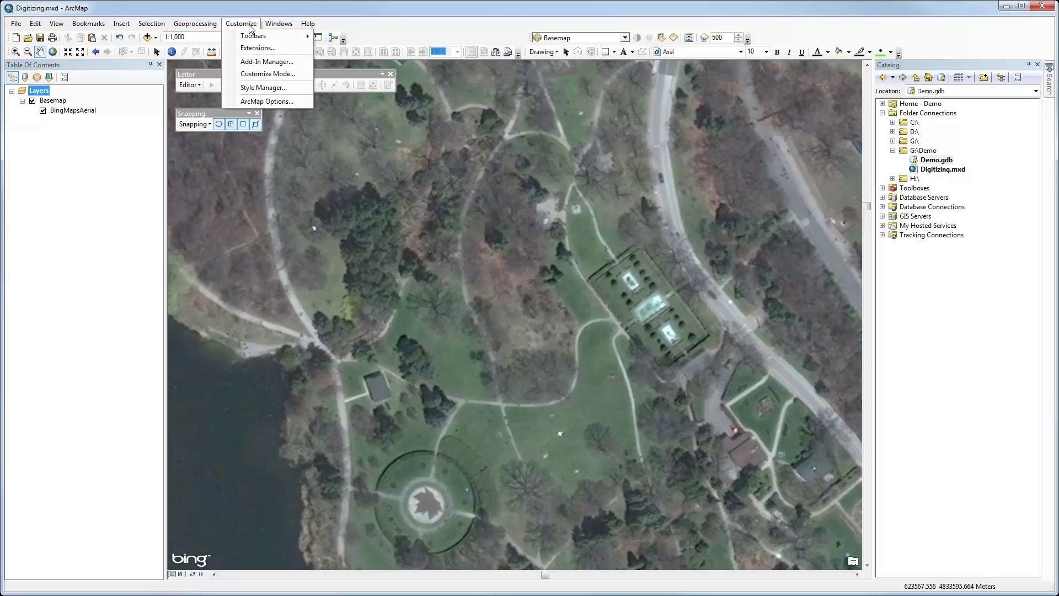
mouse_move(263, 38)
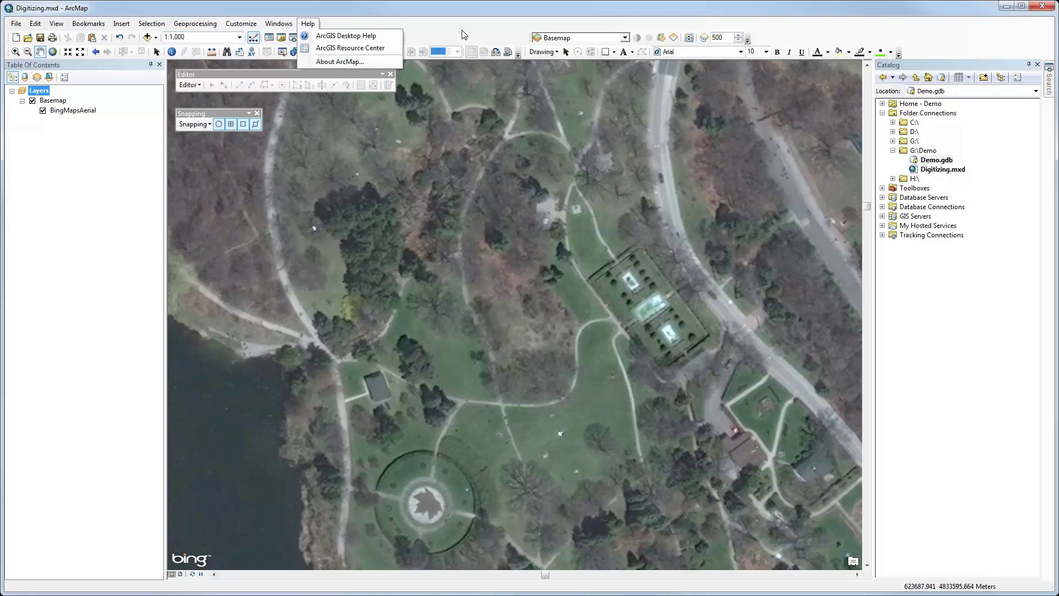
left_click(463, 32)
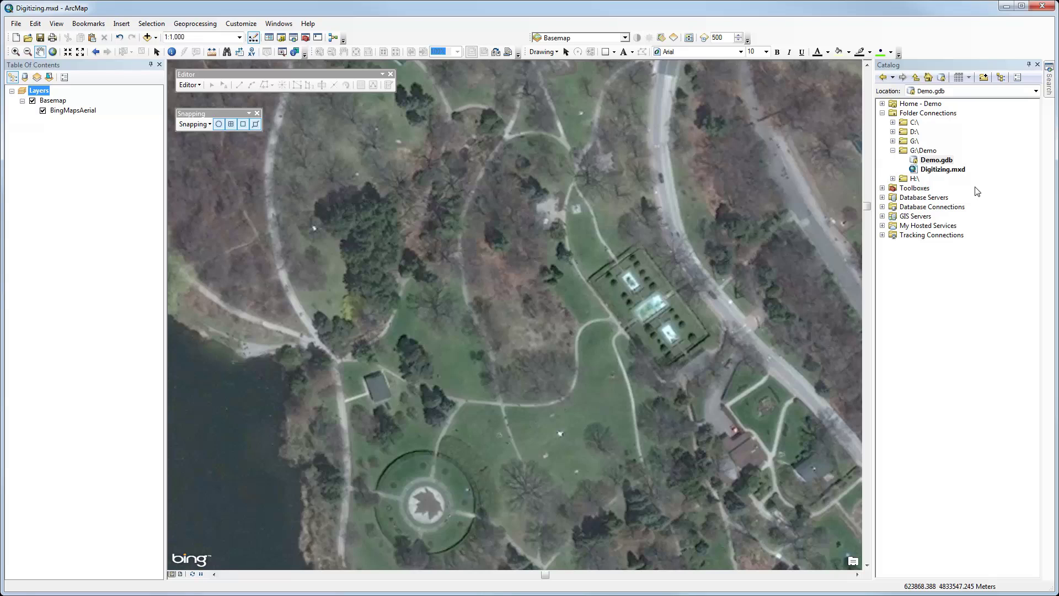
left_click(936, 160)
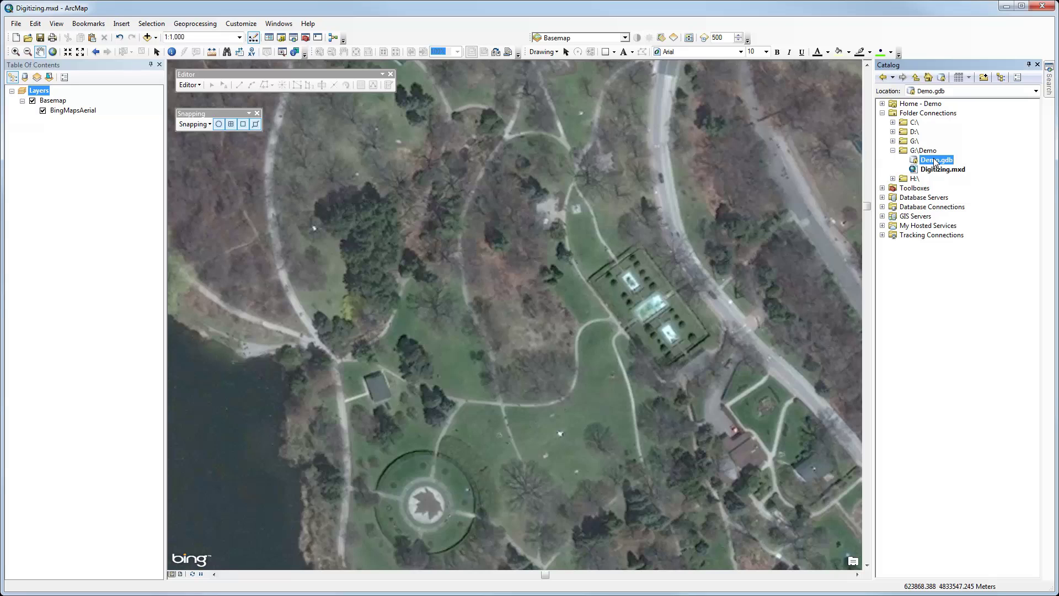
Step: Start a new feature class in Demo.gdb named Trees that stores Point Features
right_click(936, 160)
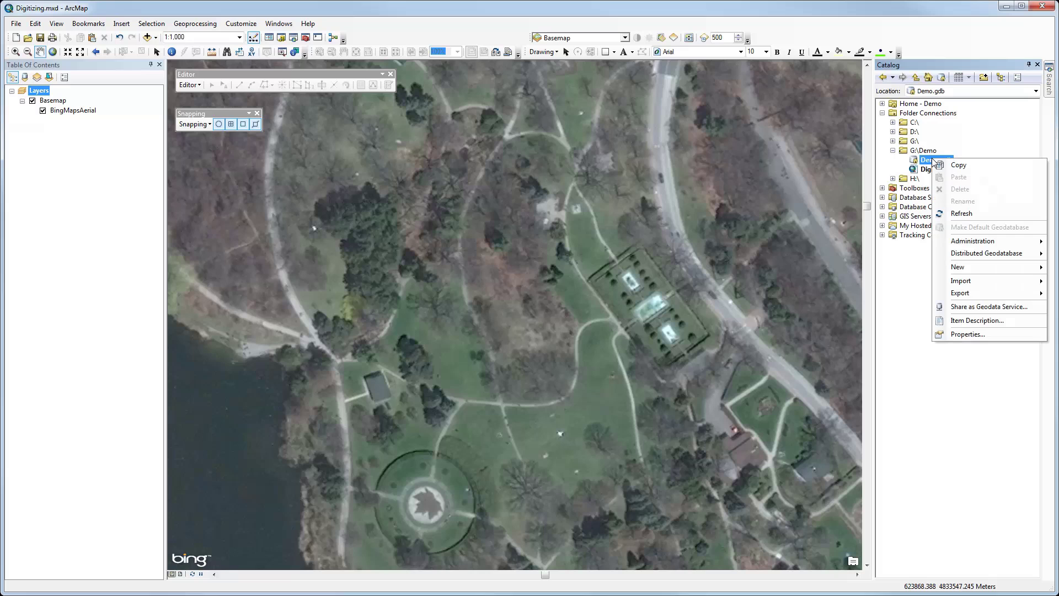
mouse_move(964, 273)
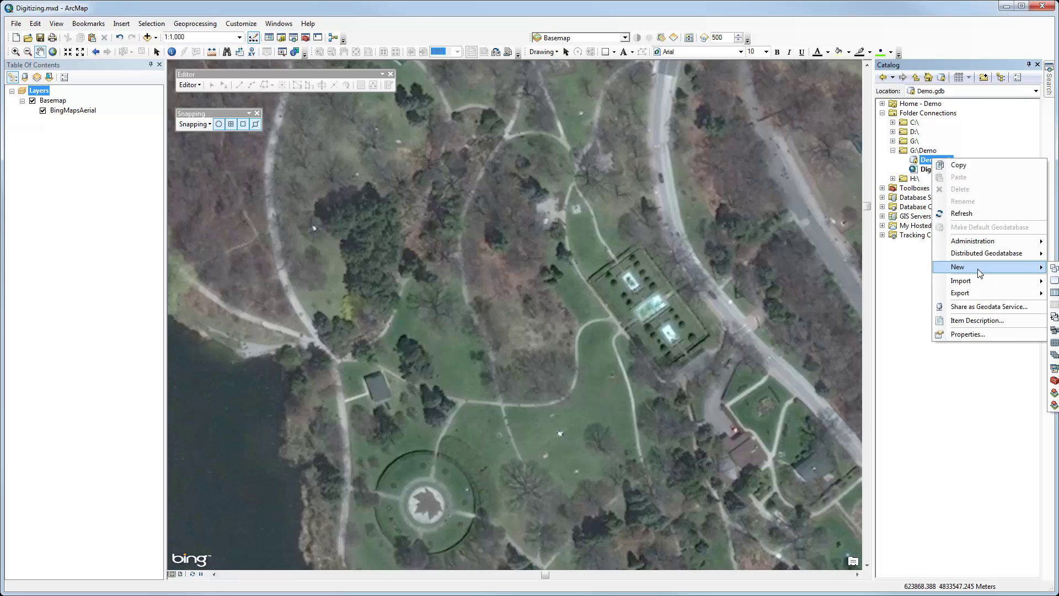
left_click(1051, 280)
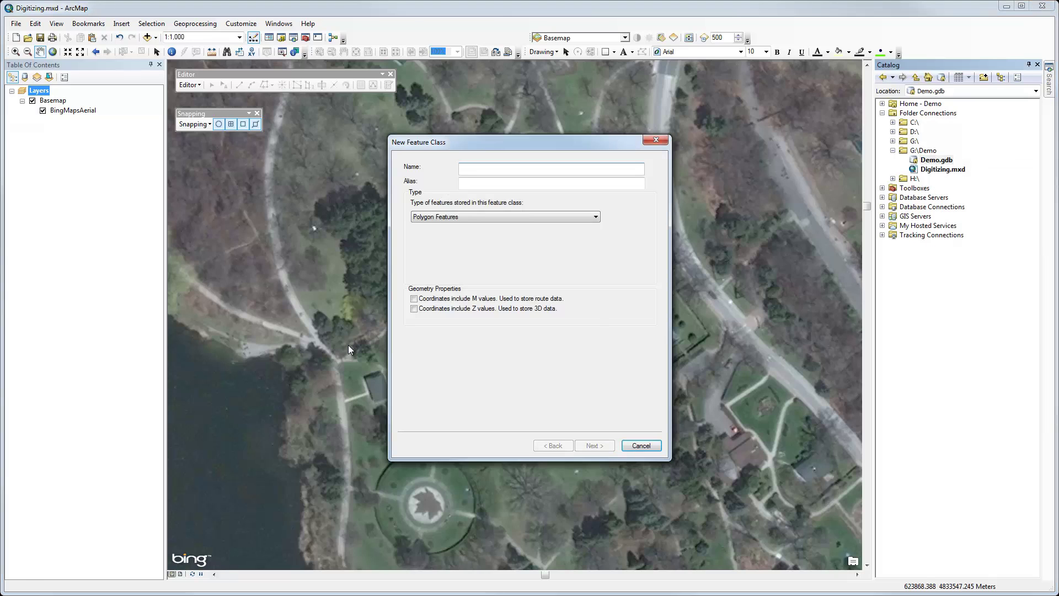
type("Trees")
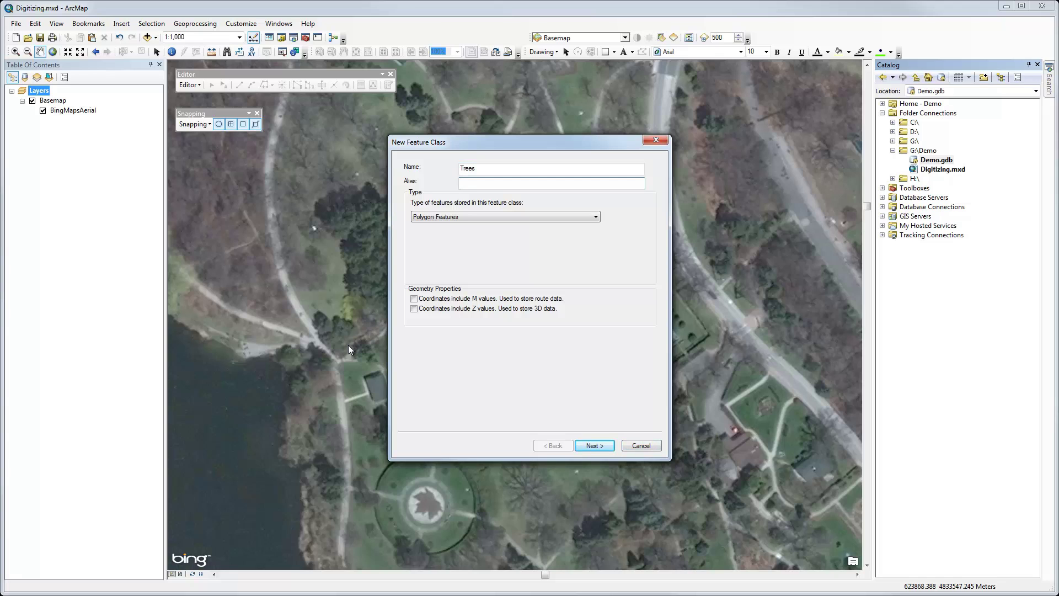
left_click(469, 216)
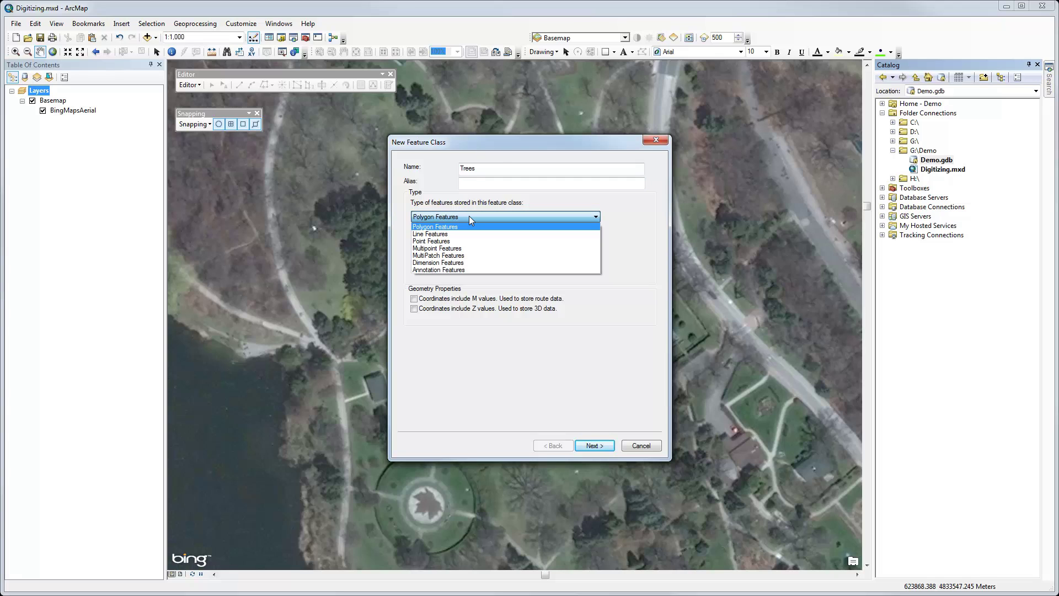
left_click(446, 241)
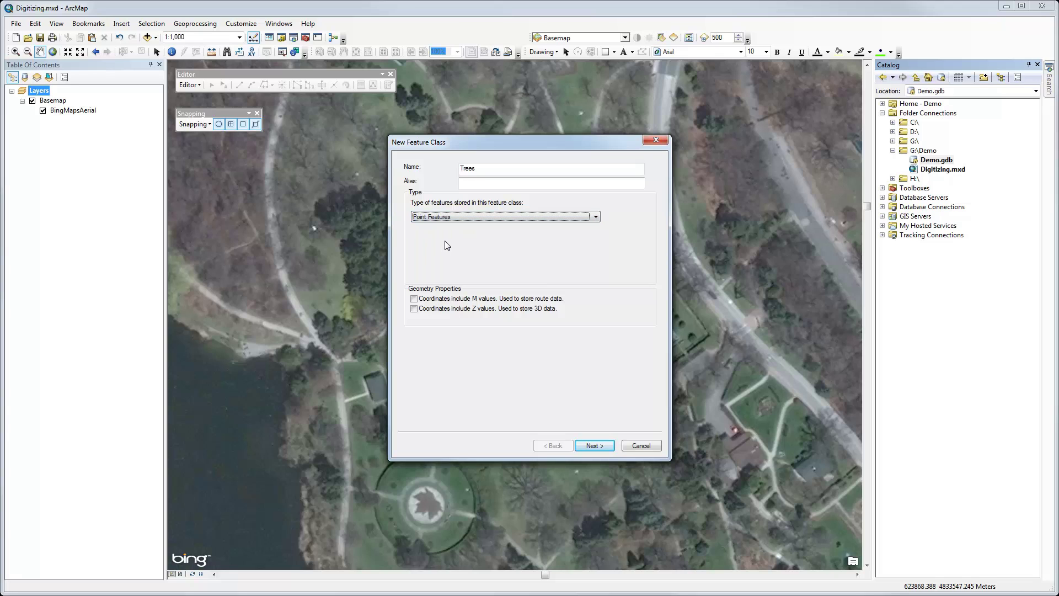
Step: Accept NAD 1983 UTM Zone 17N, 0.001 m XY tolerance and default storage to reach the fields page
left_click(607, 445)
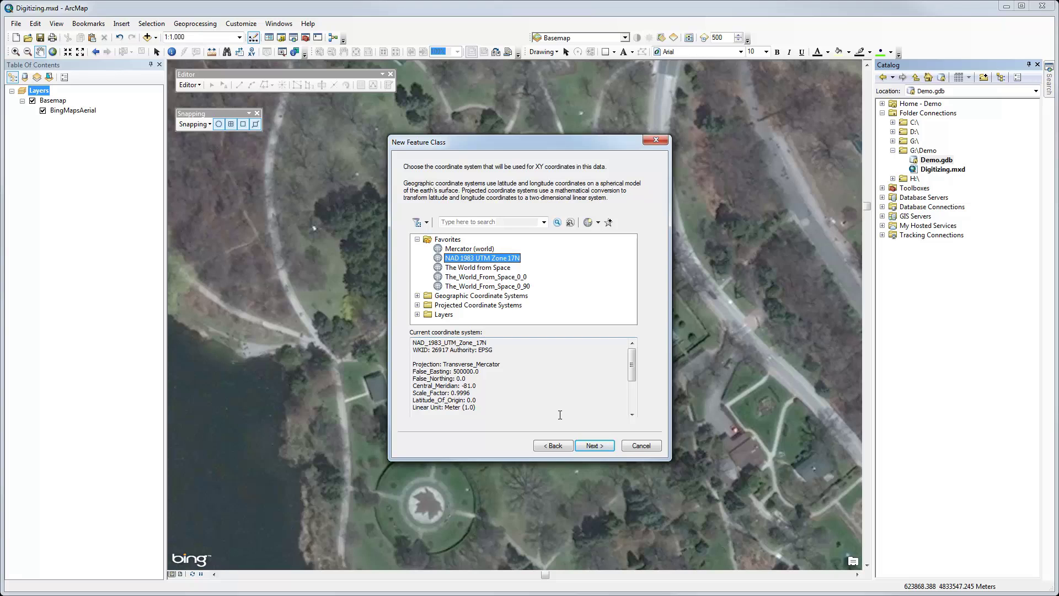
left_click(595, 446)
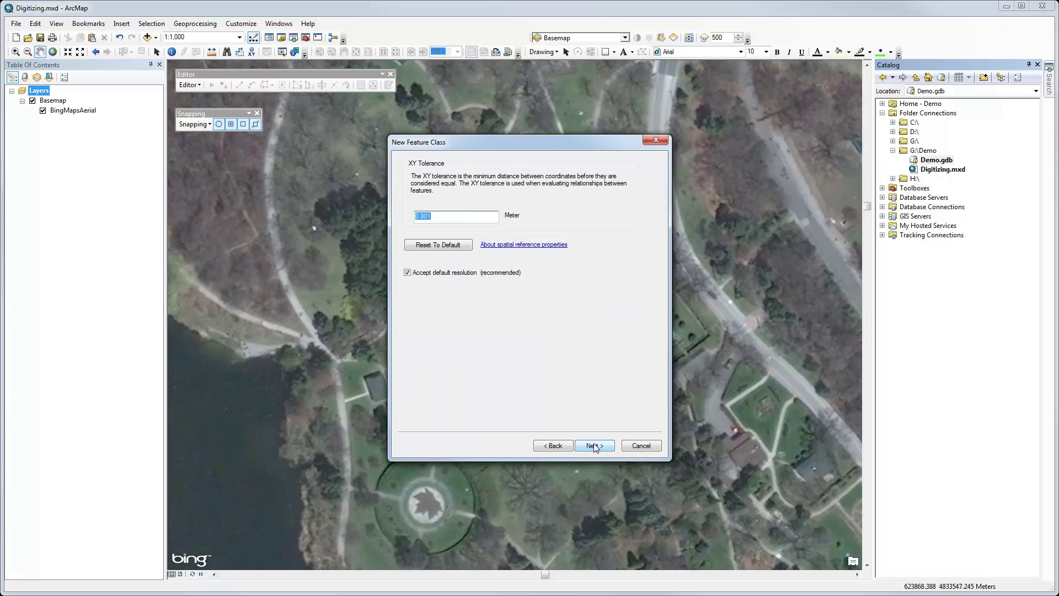
left_click(595, 446)
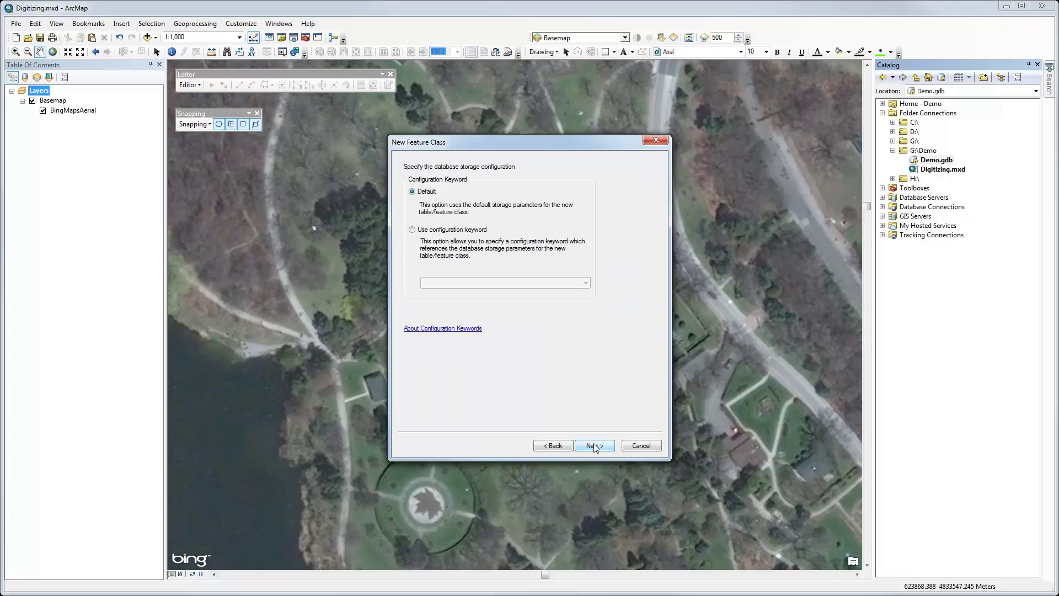
left_click(595, 446)
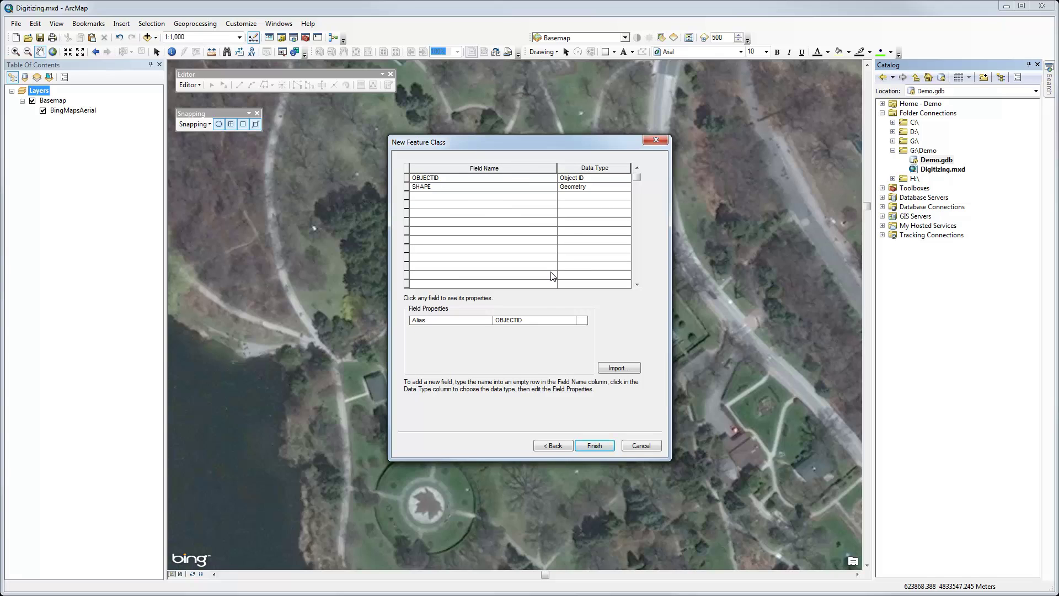
Step: Add a Text field named Type and finish creating the Trees feature class
left_click(464, 196)
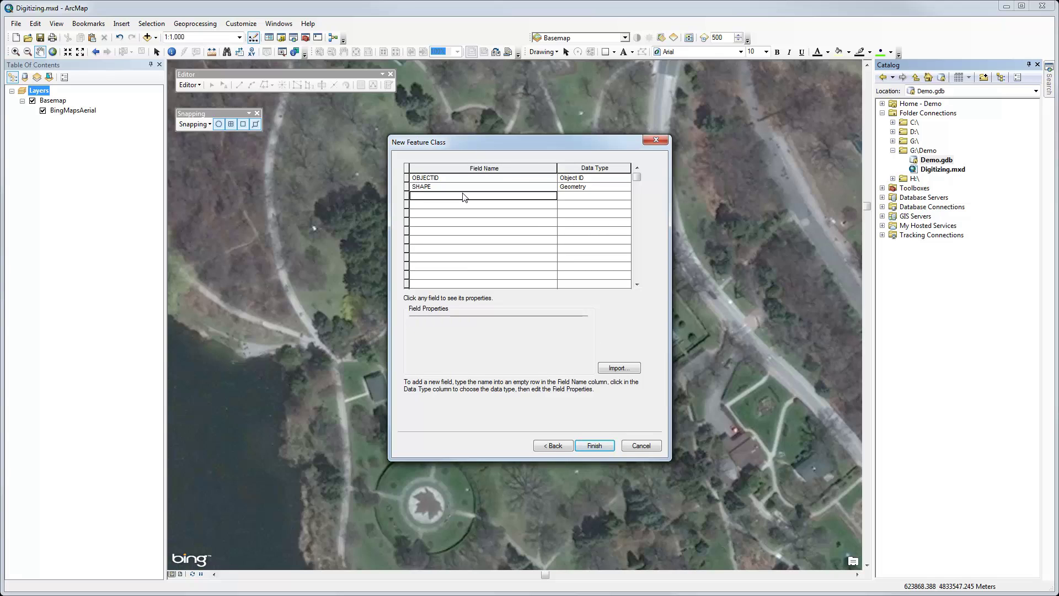
type("Type")
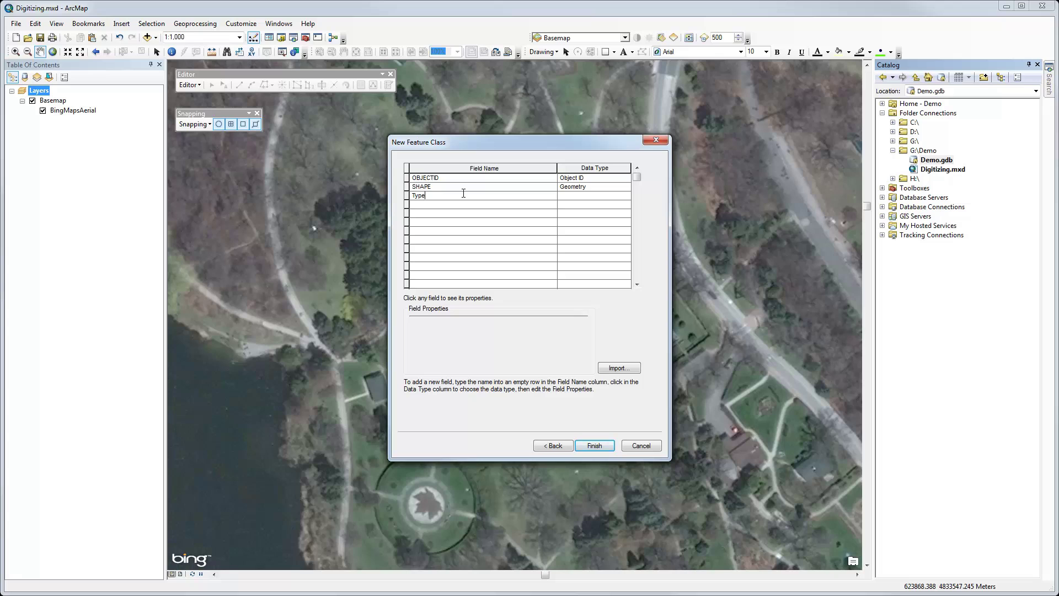
key("Tab")
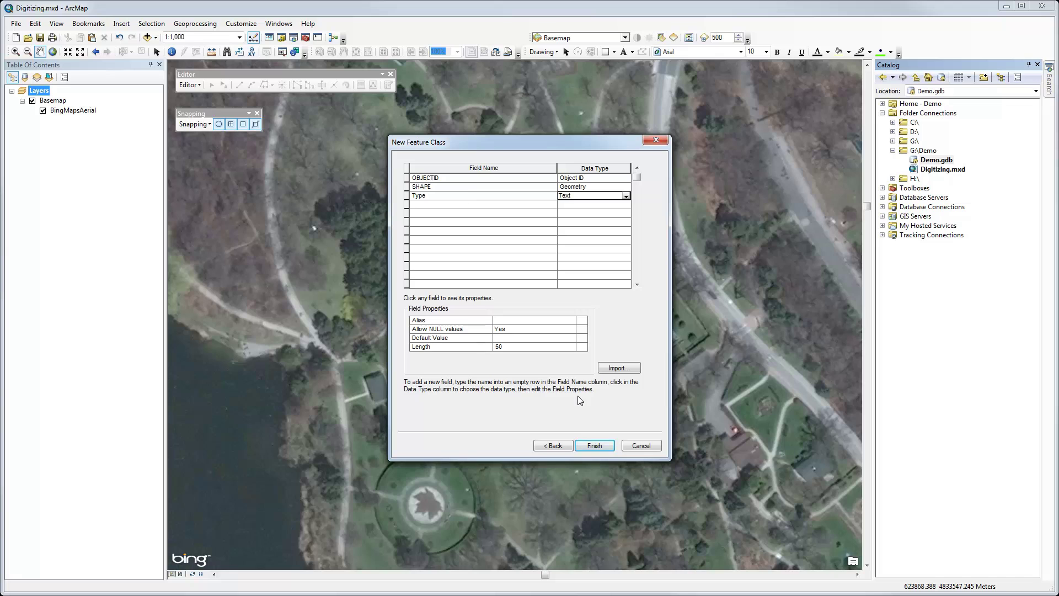
left_click(592, 445)
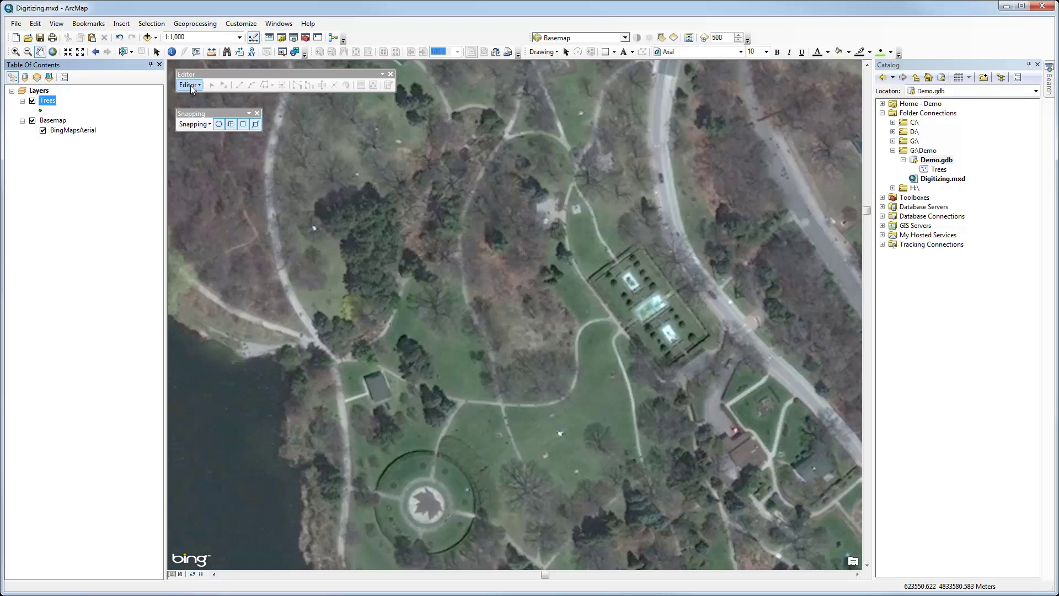
Step: Start an edit session and choose the Trees template in Create Features
left_click(192, 85)
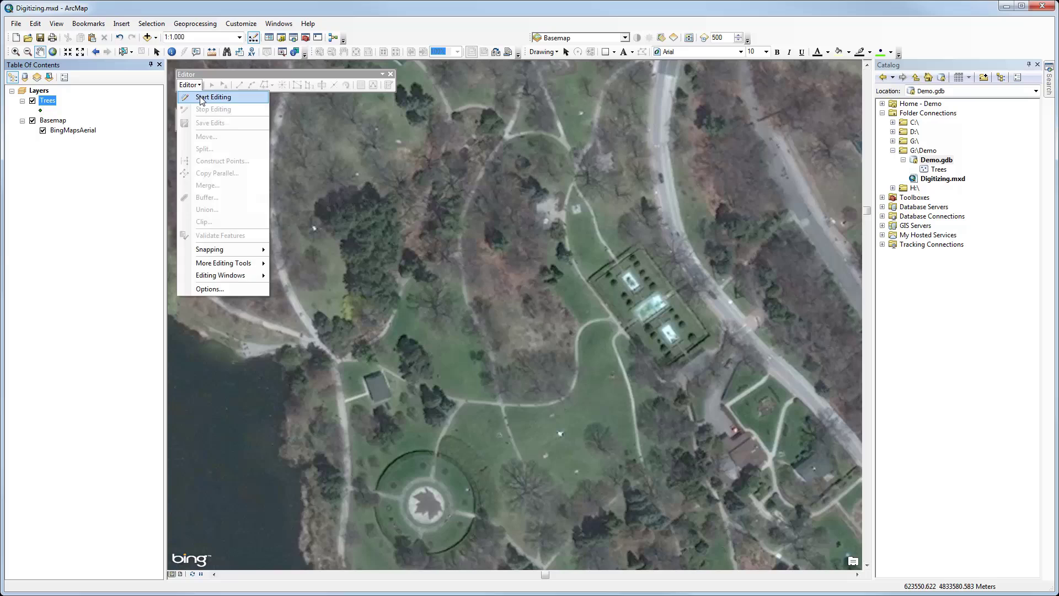
left_click(201, 100)
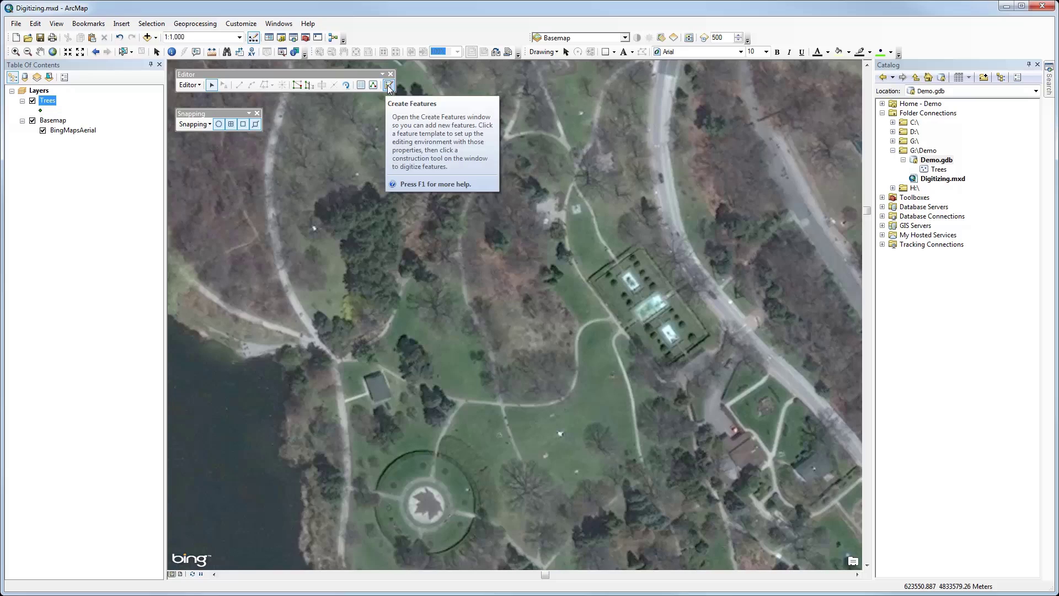
left_click(389, 86)
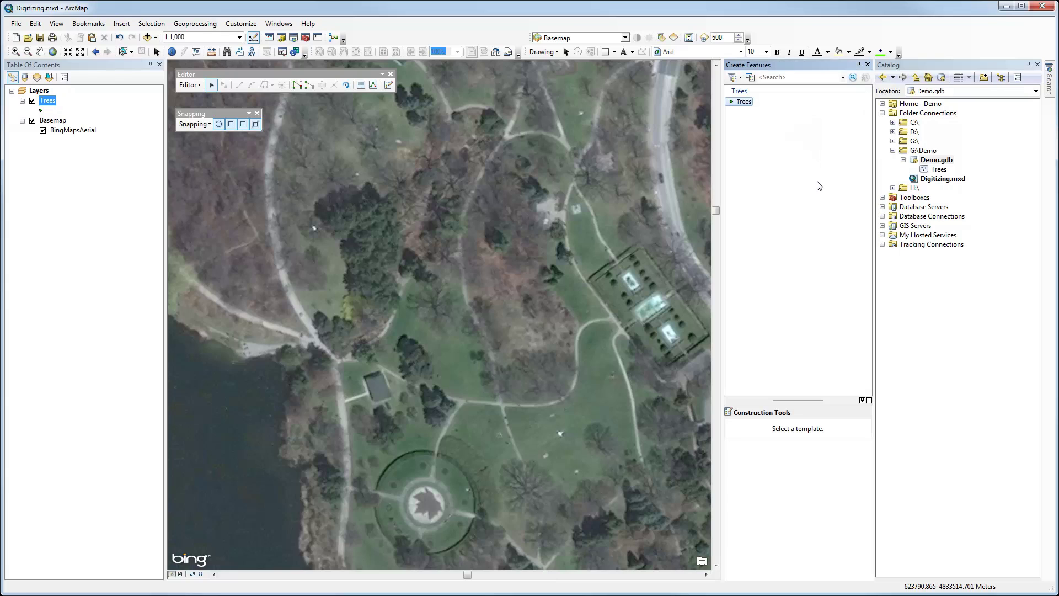
left_click(747, 103)
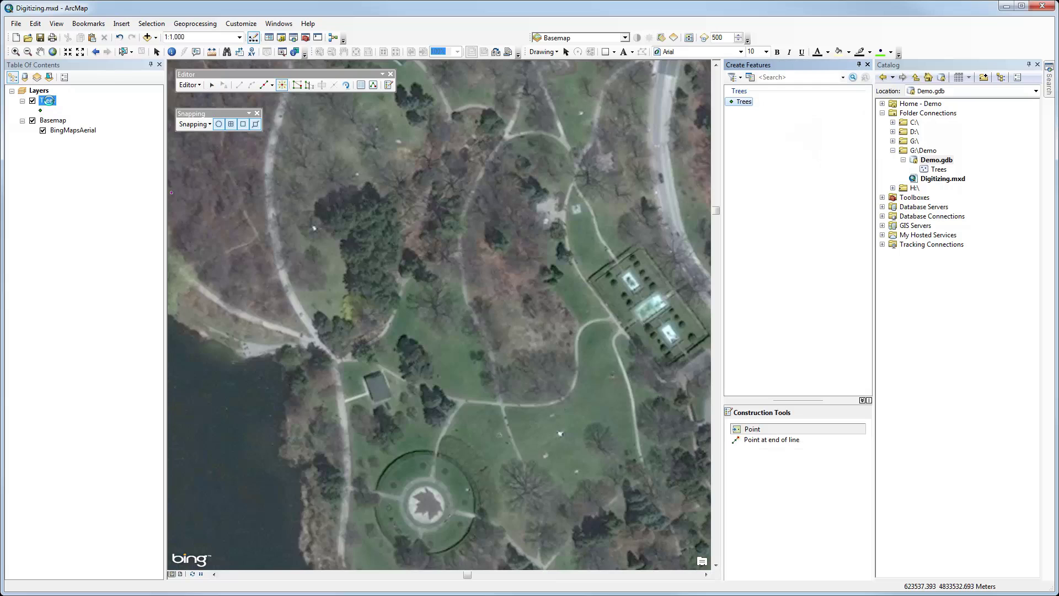
Step: Symbolize the Trees layer with the green 'Tree, Deciduous, Top' symbol at size 18
right_click(50, 104)
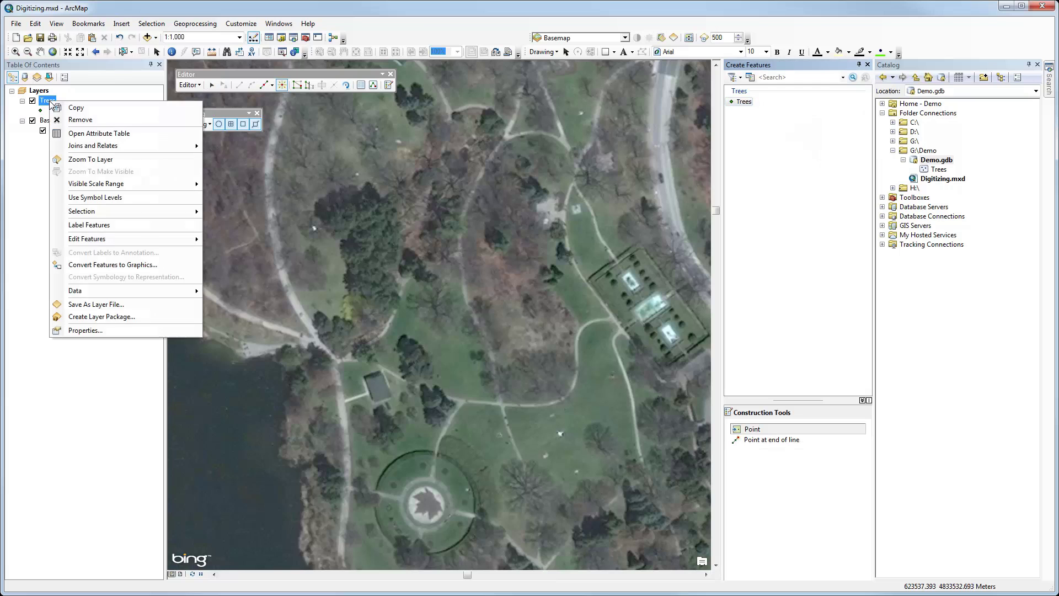
left_click(85, 329)
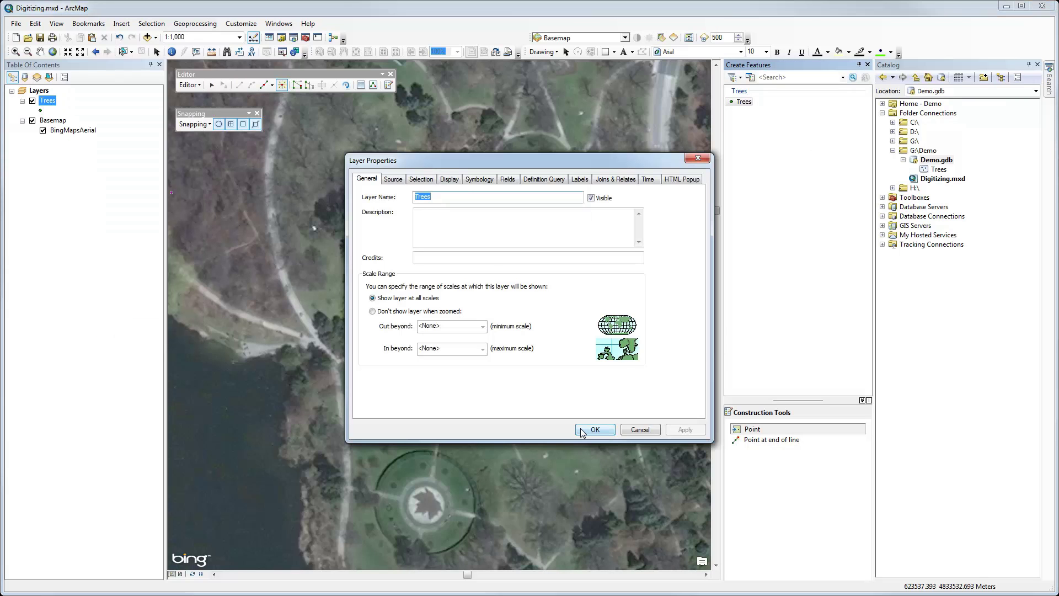
left_click(480, 183)
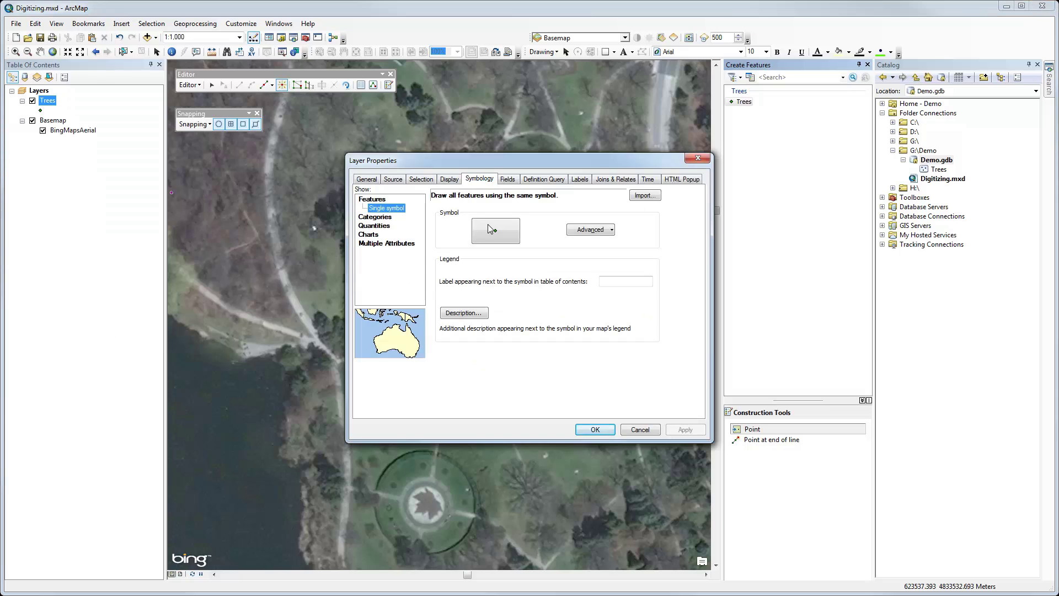
left_click(488, 224)
left_click(213, 85)
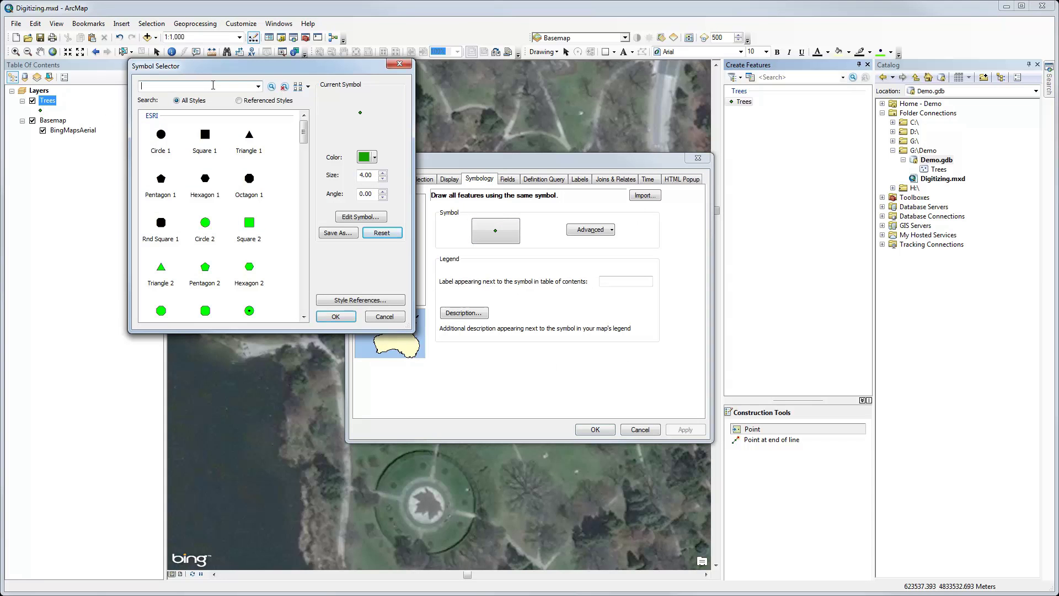
type("tree")
key("Return")
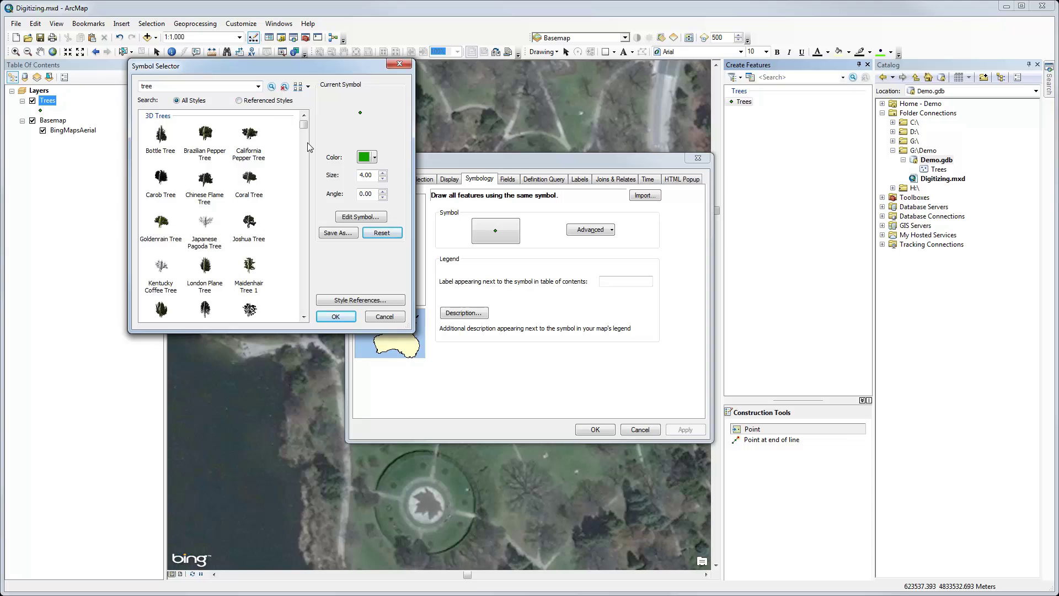
left_click_drag(303, 124, 303, 299)
left_click(161, 220)
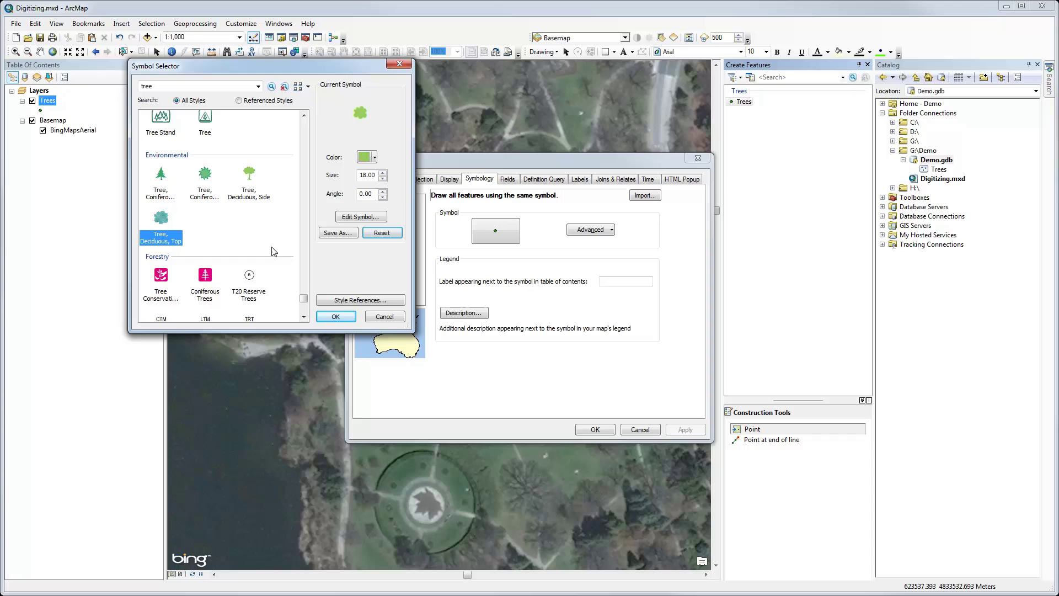
left_click(334, 317)
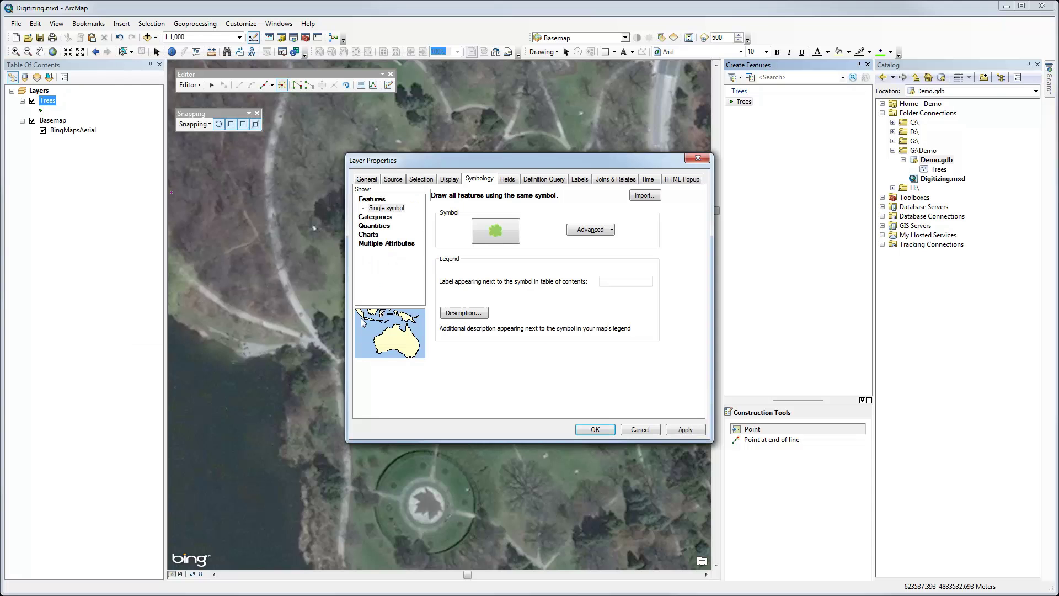
left_click(596, 429)
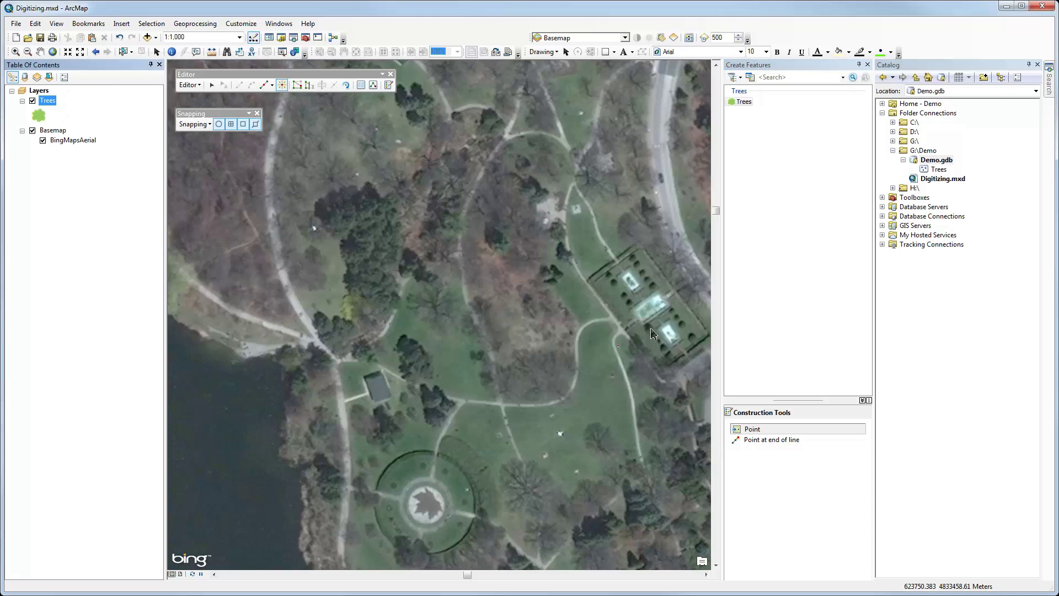
Step: Digitize Trees points on the aerial, including three over the crowns near the top
left_click(745, 105)
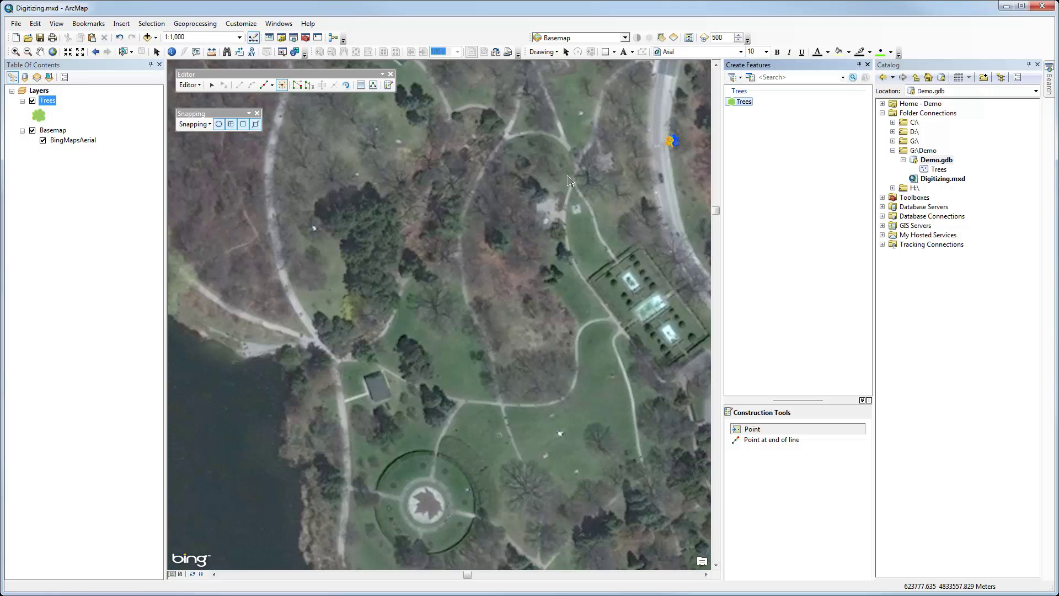
left_click(447, 250)
left_click(451, 264)
left_click(410, 103)
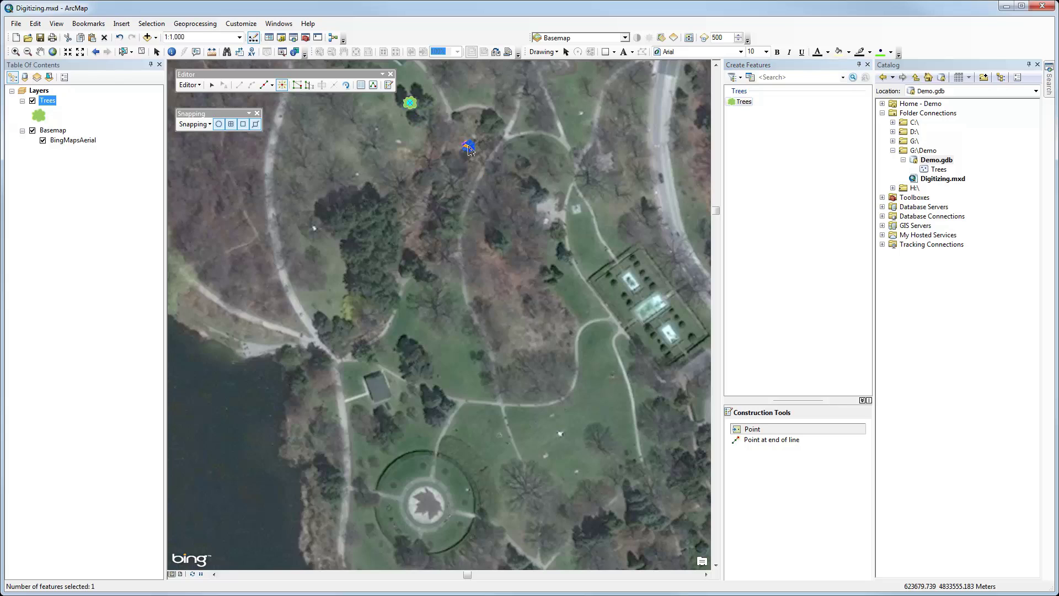
left_click(426, 101)
left_click(416, 120)
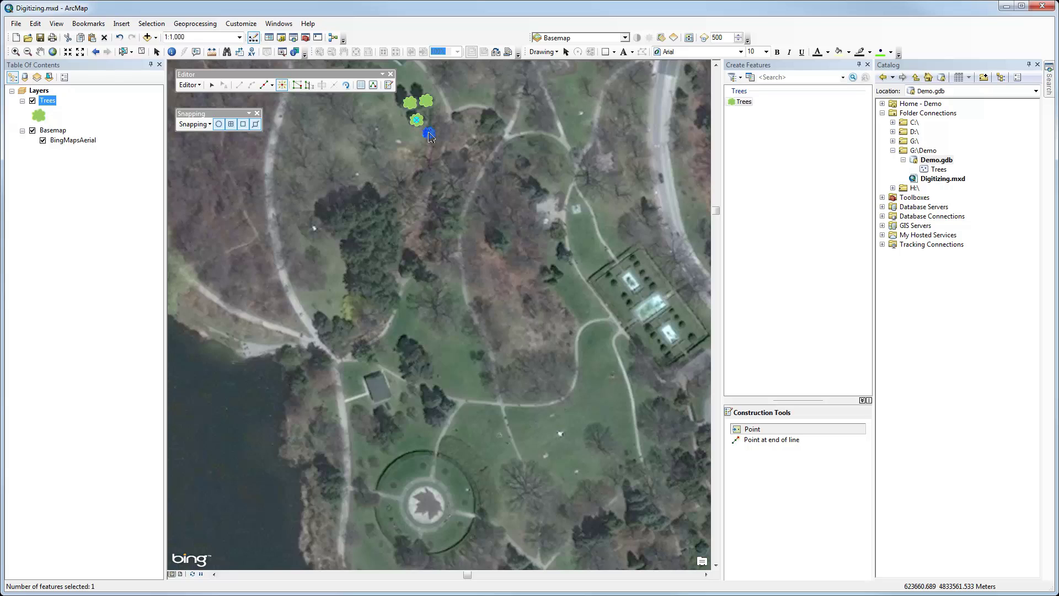
Step: Set the selected tree's Type attribute to Maple in the Attributes window
left_click(361, 85)
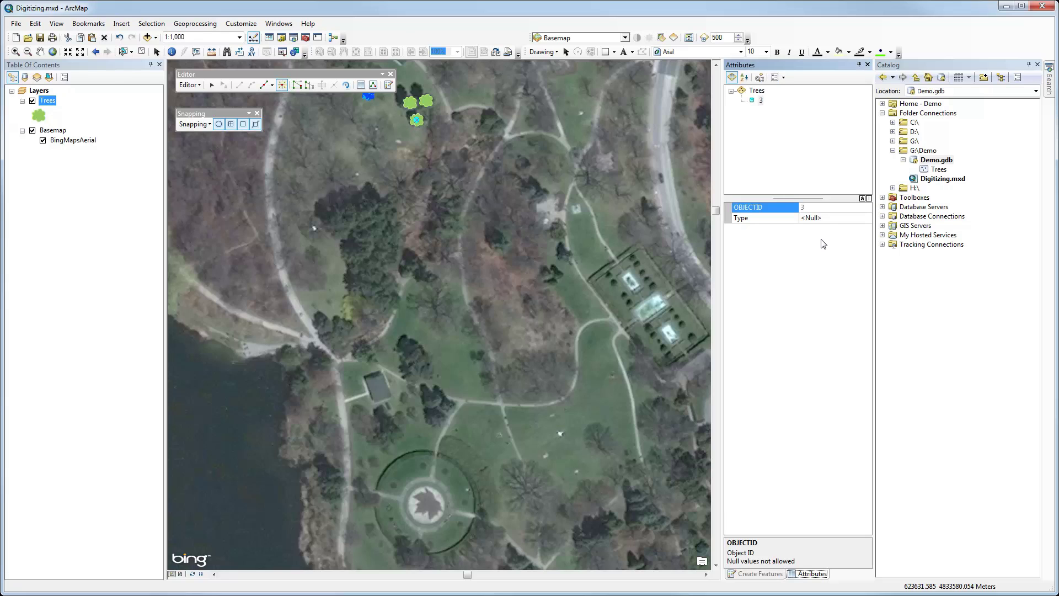
left_click(826, 220)
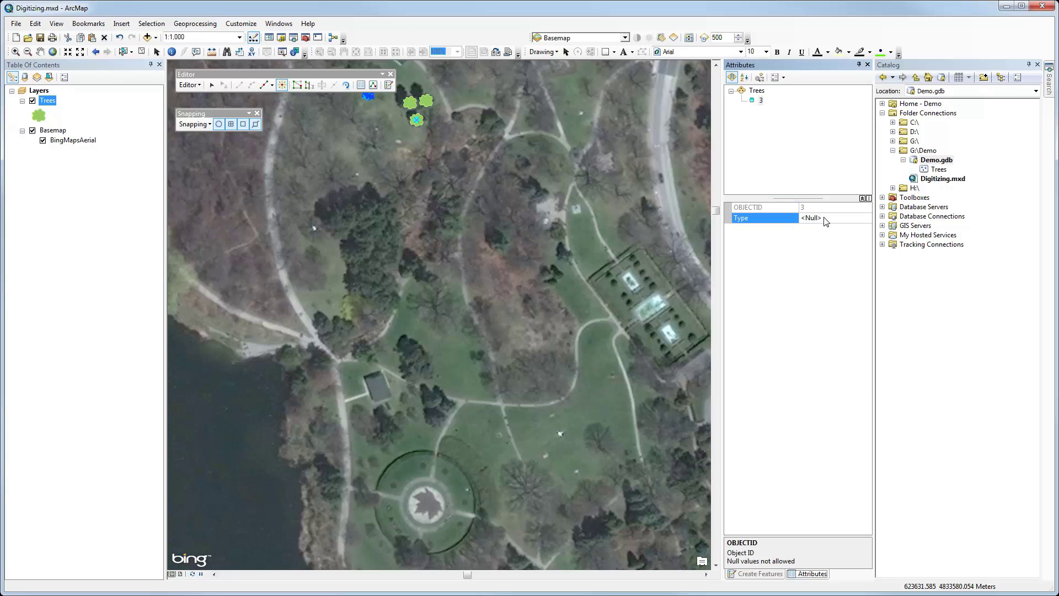
left_click(811, 220)
type("Maple")
key("Return")
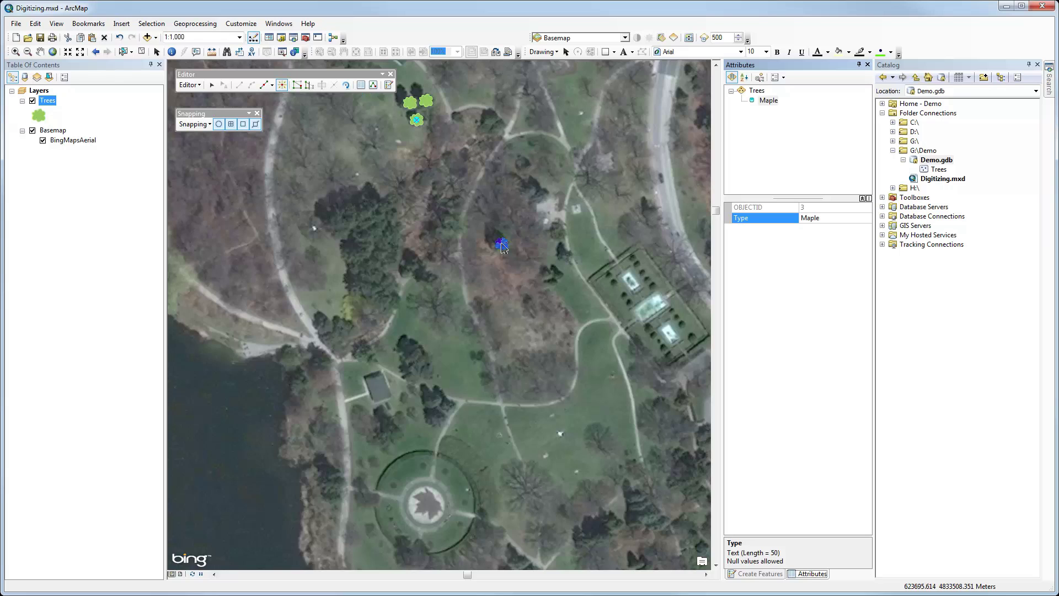
Step: Add a tree point mid-park and set its Type to Walnut
left_click(497, 246)
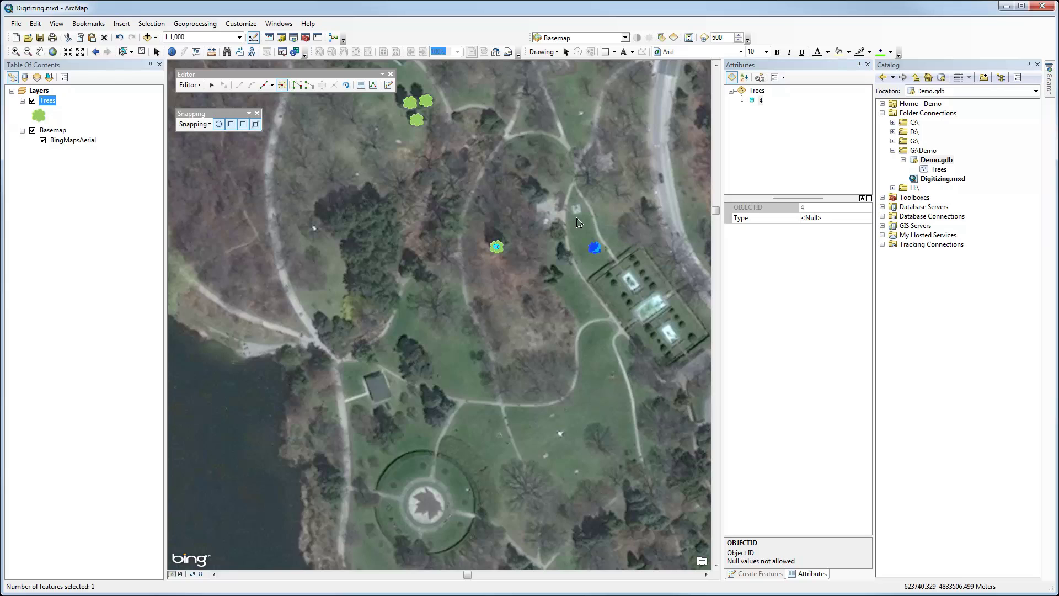
left_click(829, 220)
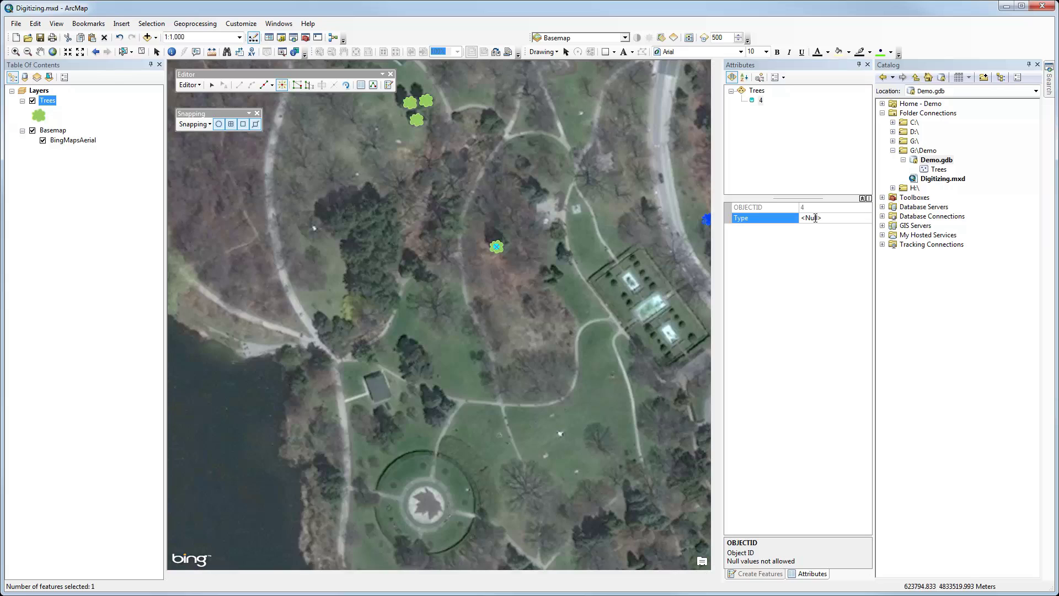
type("W")
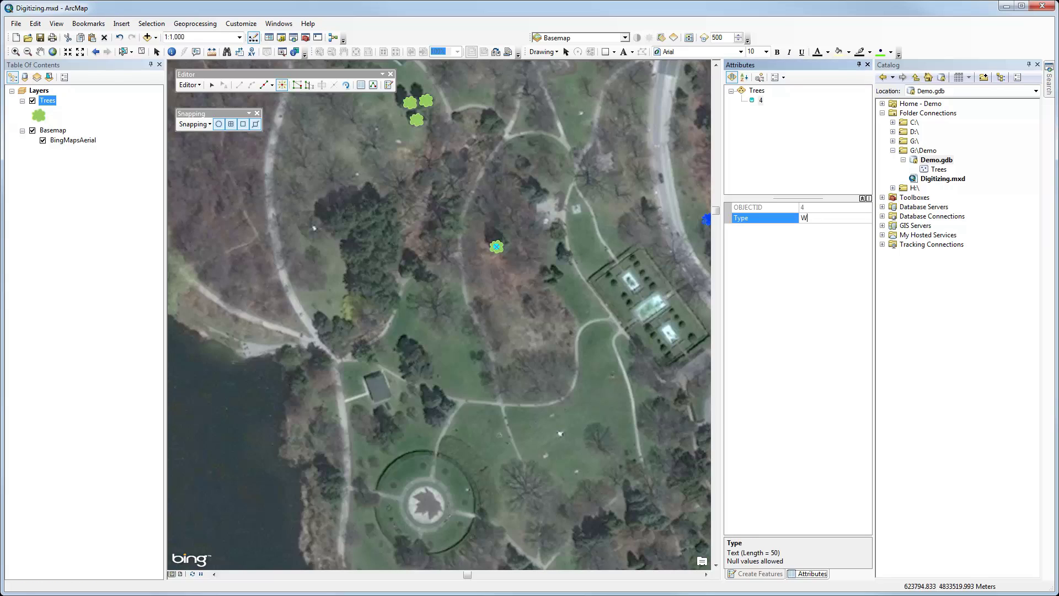
type("alnut")
key("Return")
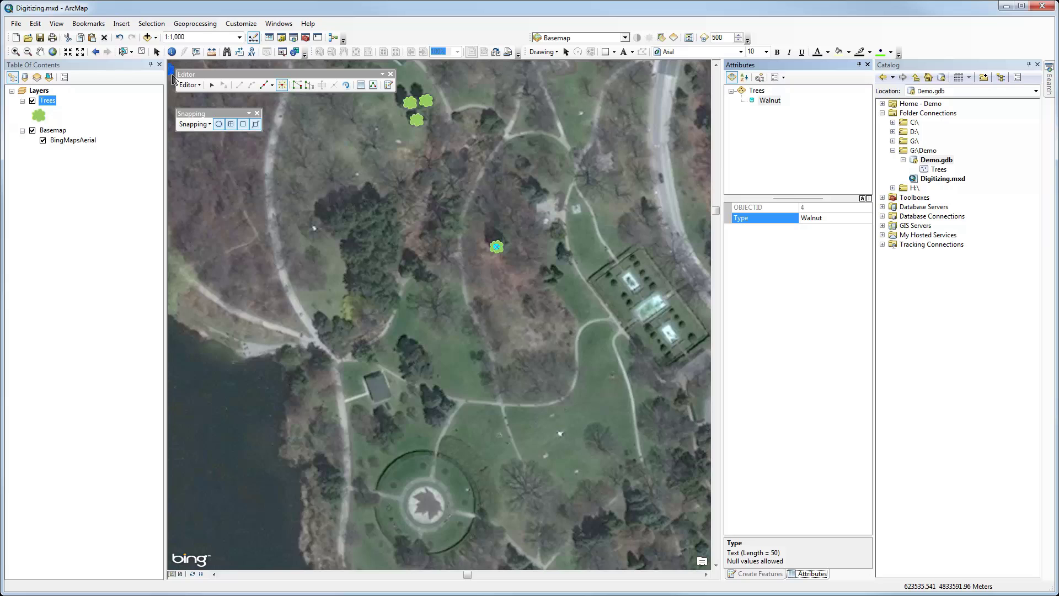
Step: Save the tree edits and stop the editing session
left_click(196, 86)
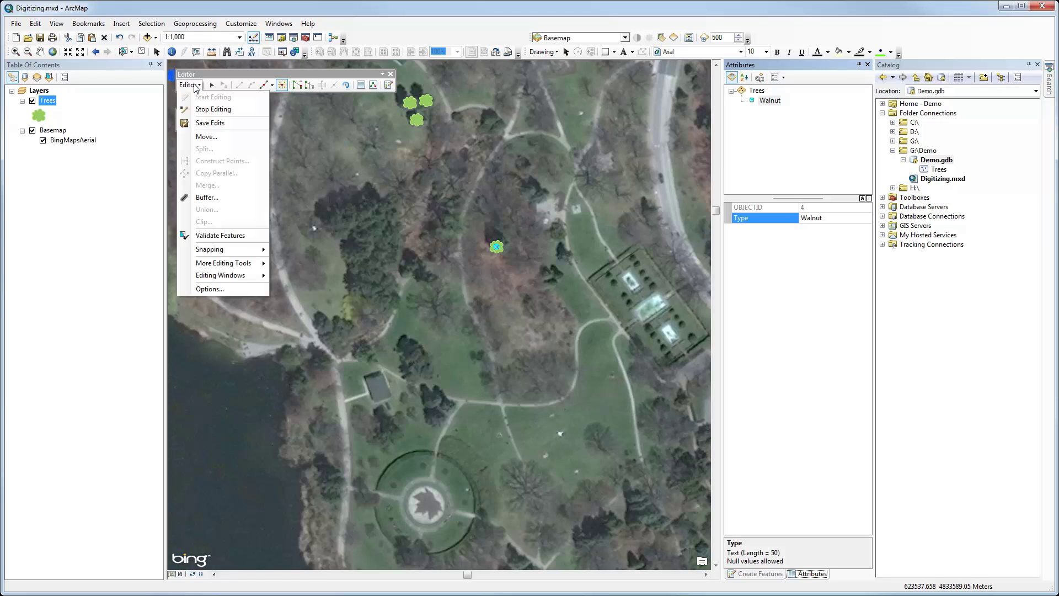
left_click(203, 123)
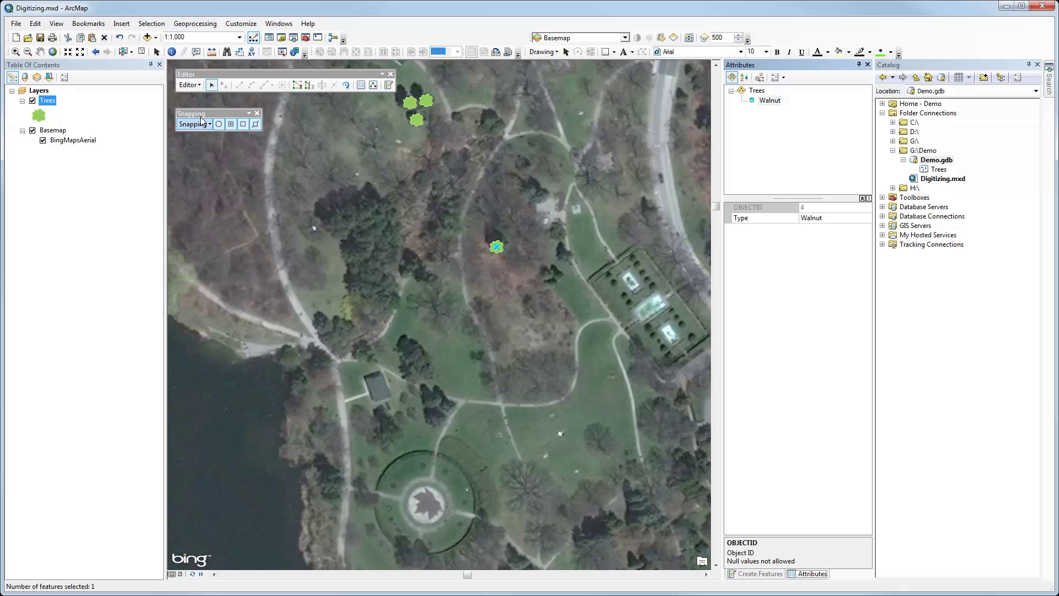
left_click(197, 86)
left_click(200, 109)
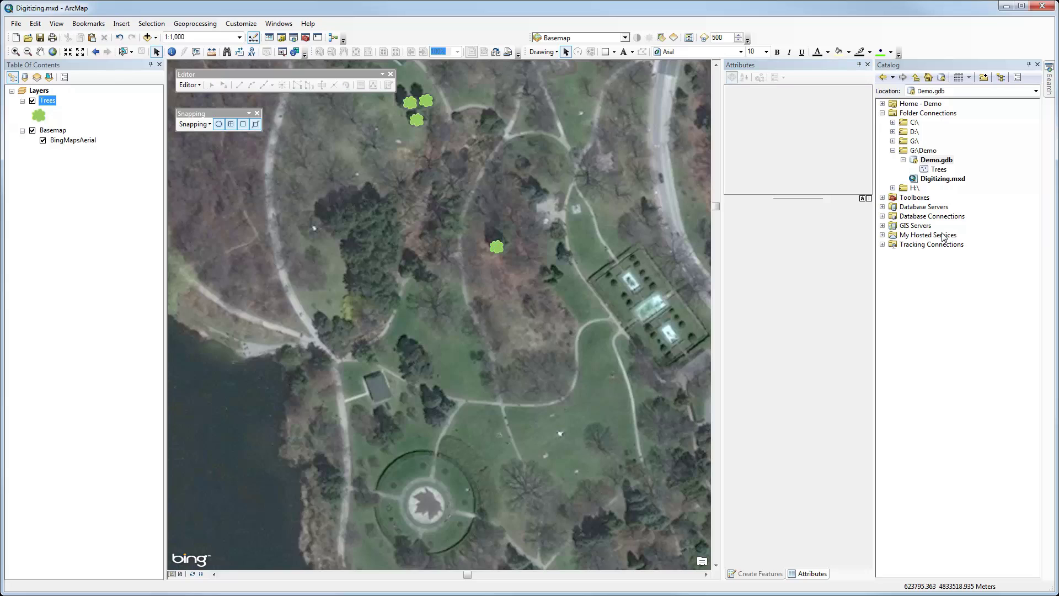
Step: Start a new feature class in Demo.gdb named Paths that stores Line Features
left_click(943, 161)
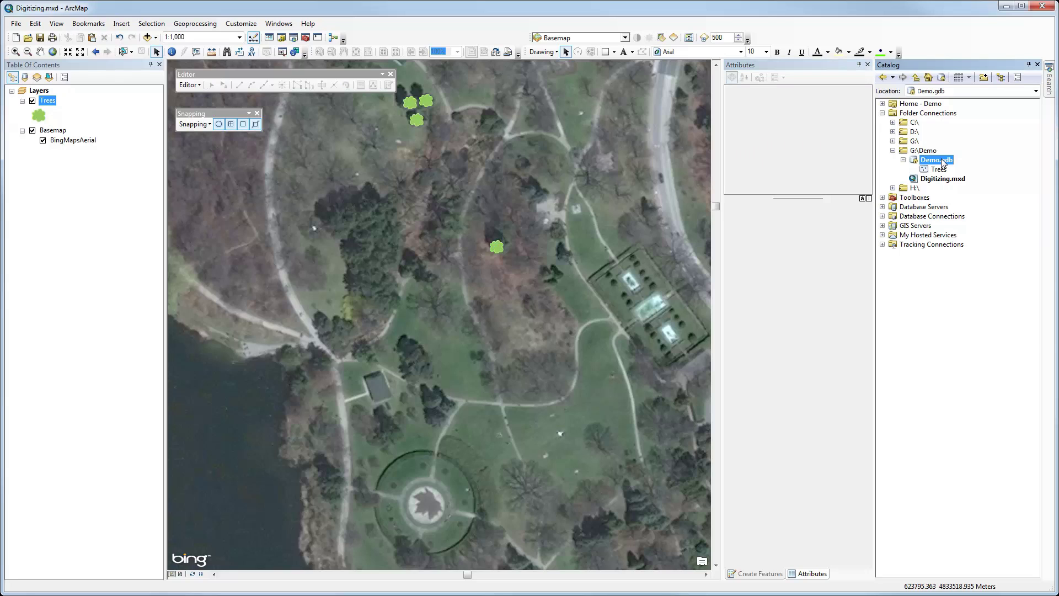
right_click(943, 161)
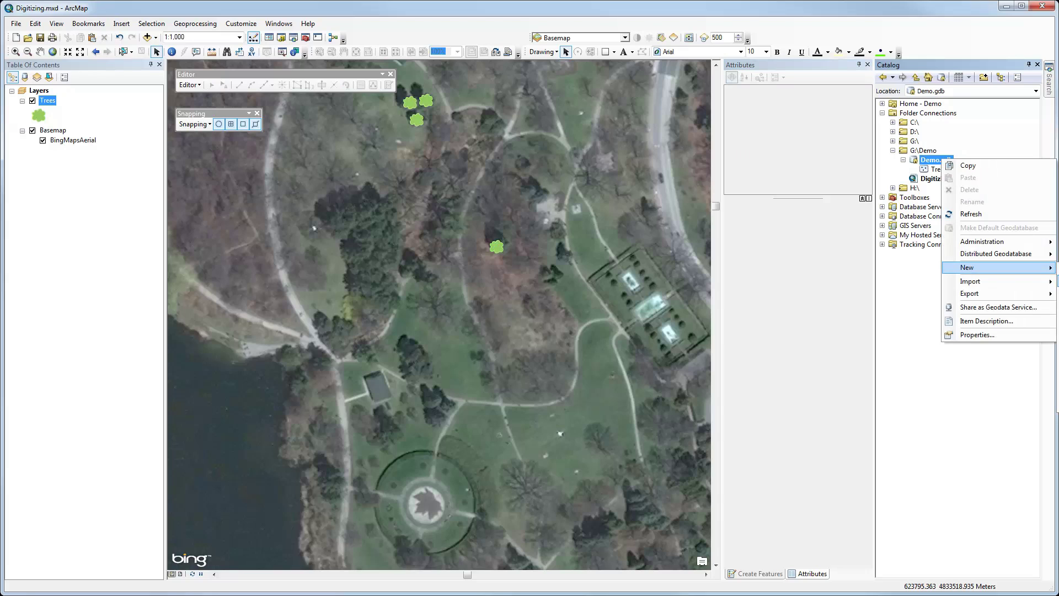
left_click(1057, 275)
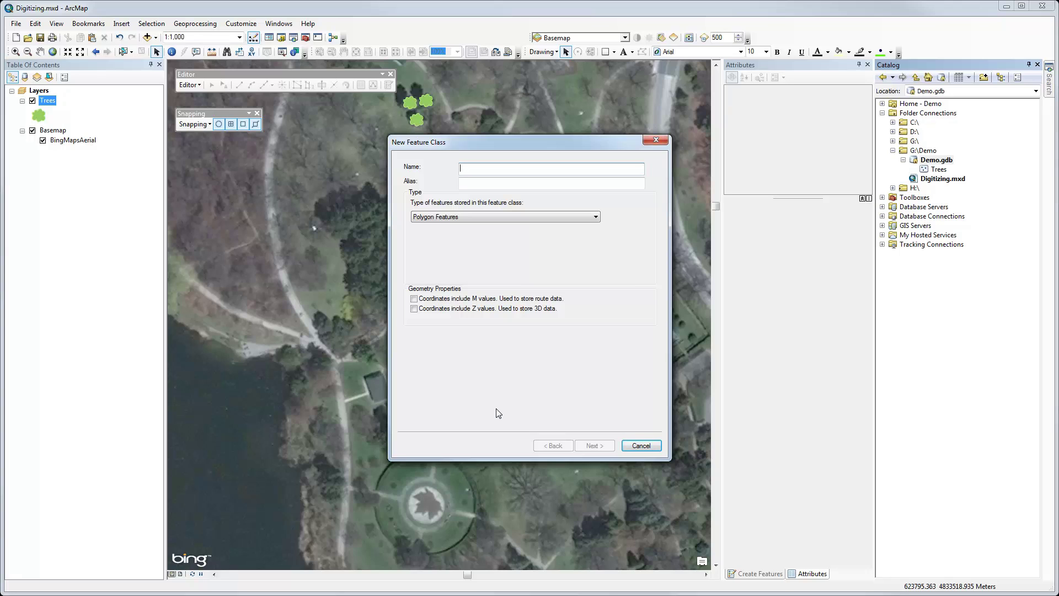
type("Paths")
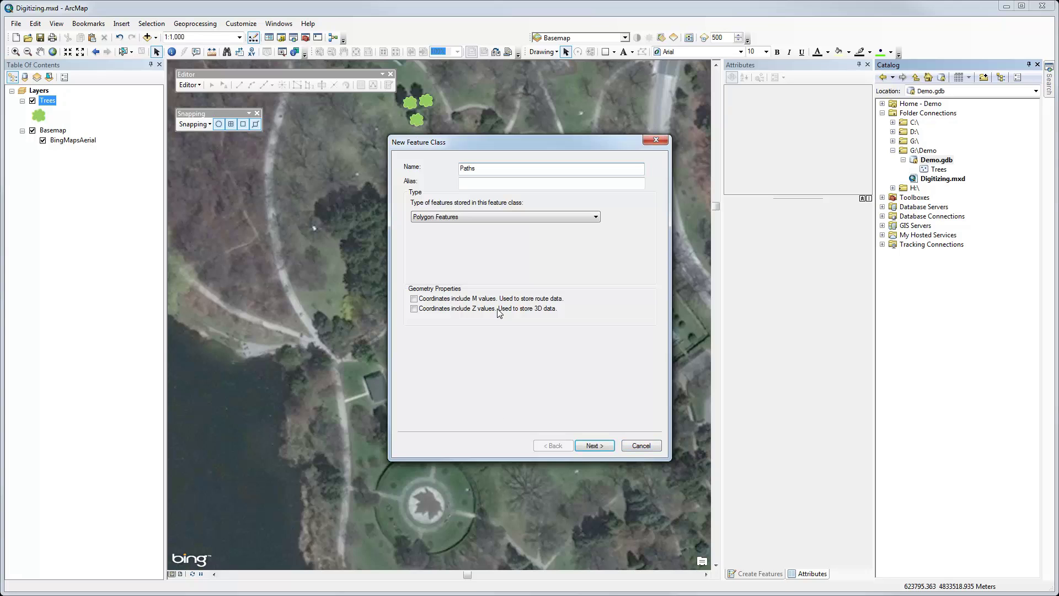
left_click(513, 217)
left_click(477, 236)
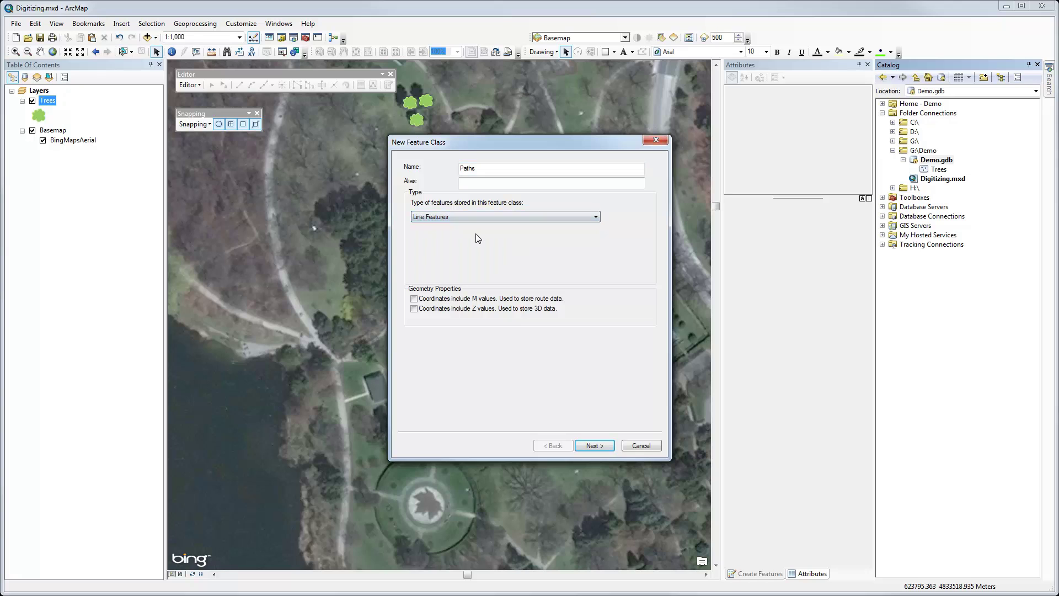
Step: Accept the default coordinate system, XY tolerance and storage, and finish the Paths class
left_click(588, 445)
left_click(594, 446)
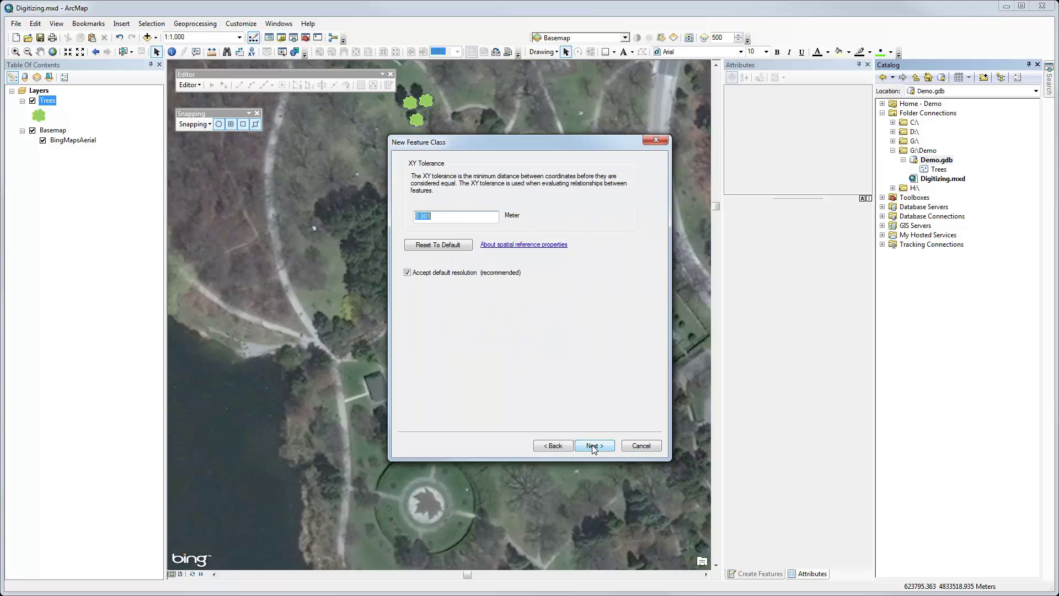
left_click(594, 447)
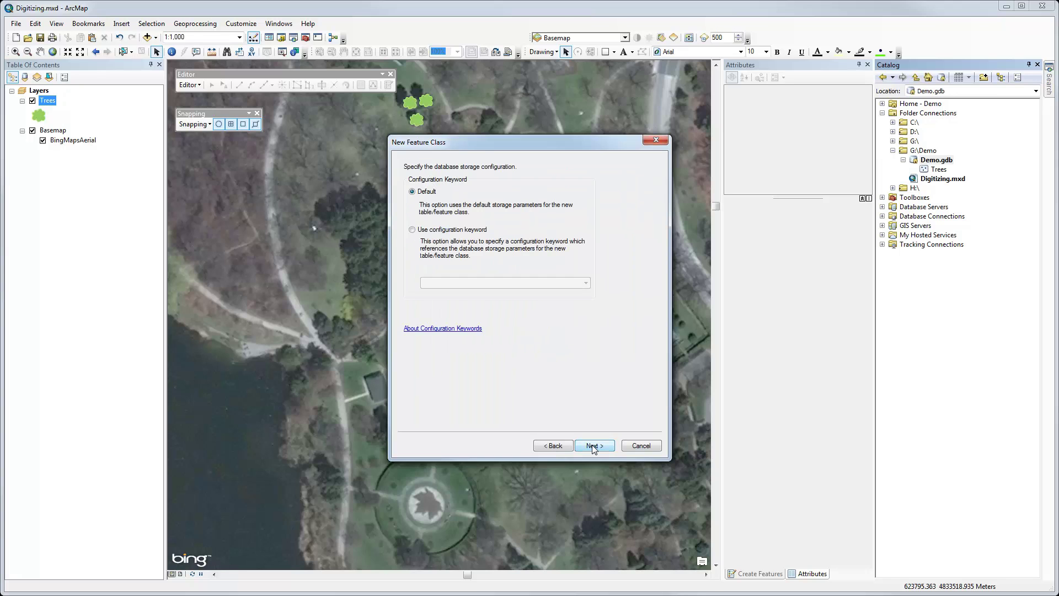
left_click(594, 446)
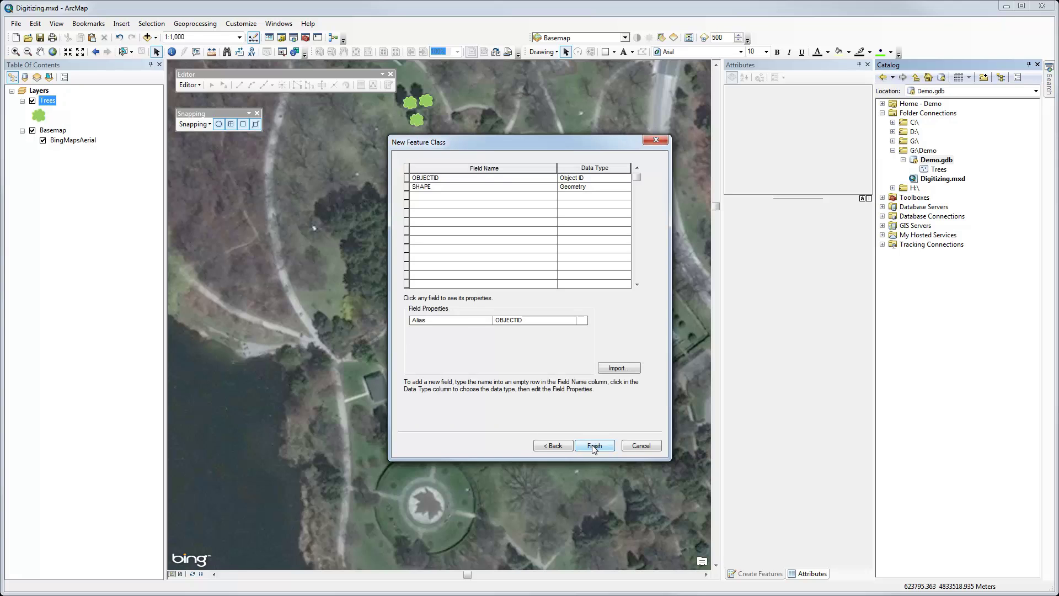
left_click(595, 447)
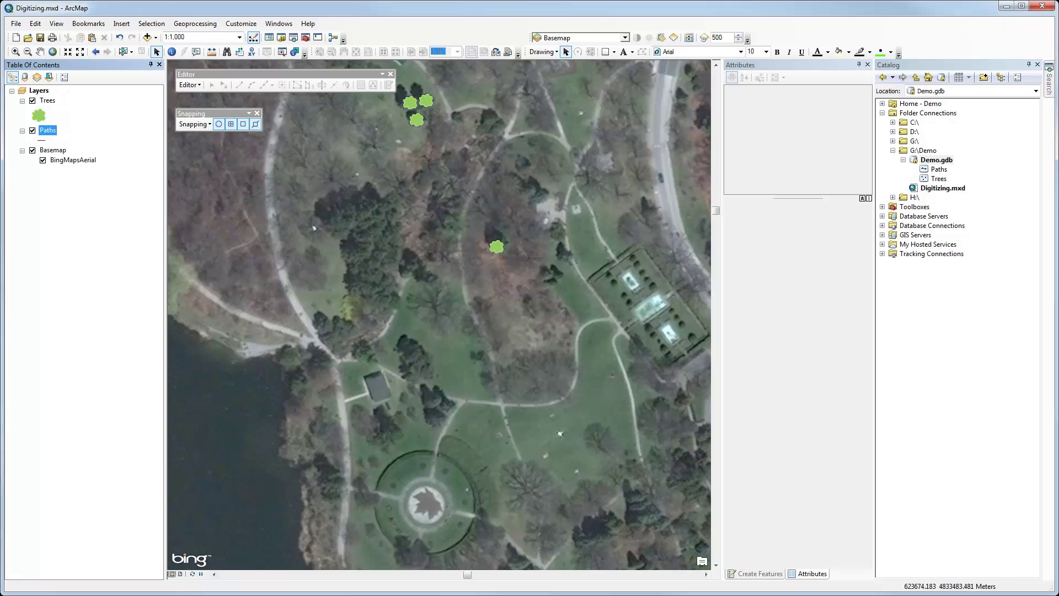
Step: Restart editing, activate the Paths line template, then switch back to the Edit Tool
left_click(195, 86)
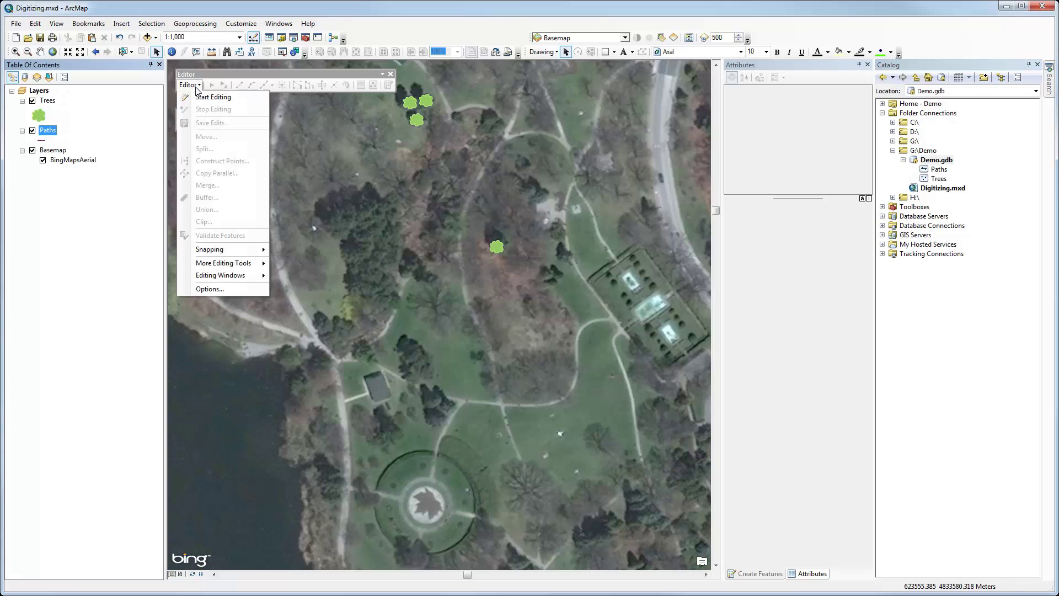
left_click(199, 97)
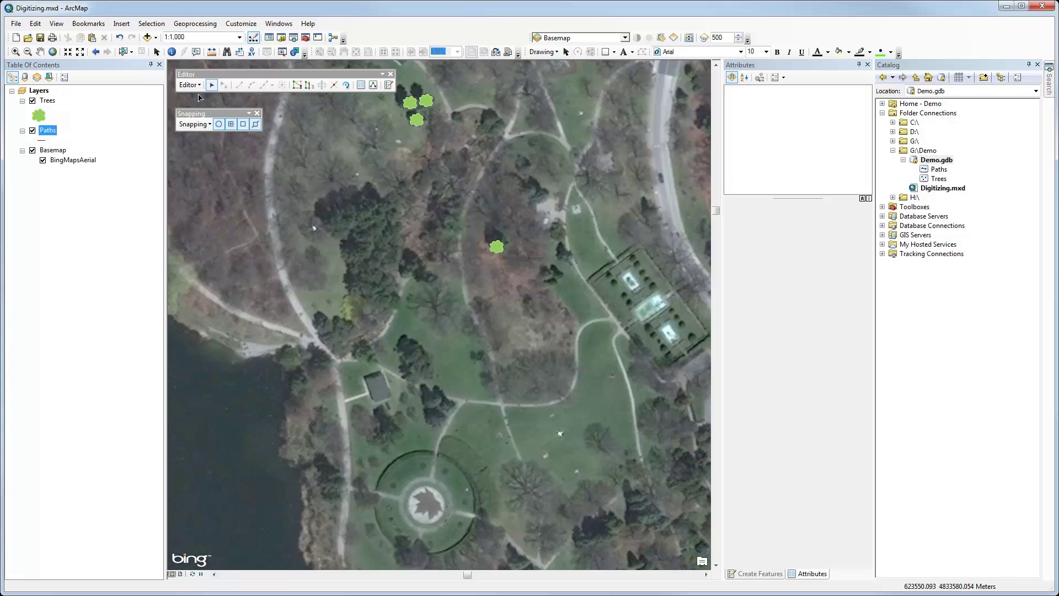
left_click(760, 574)
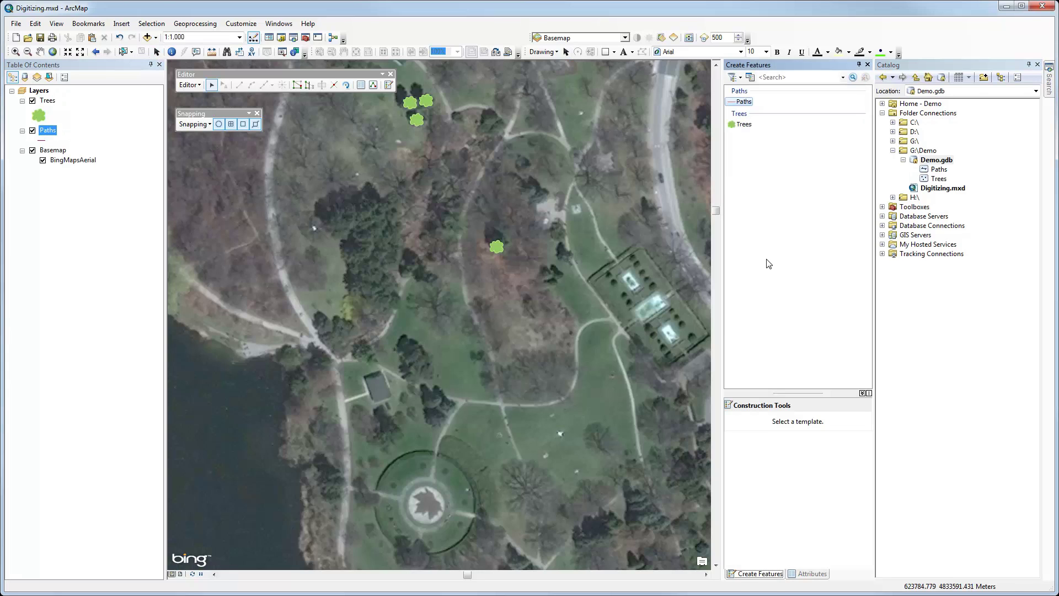
left_click(744, 103)
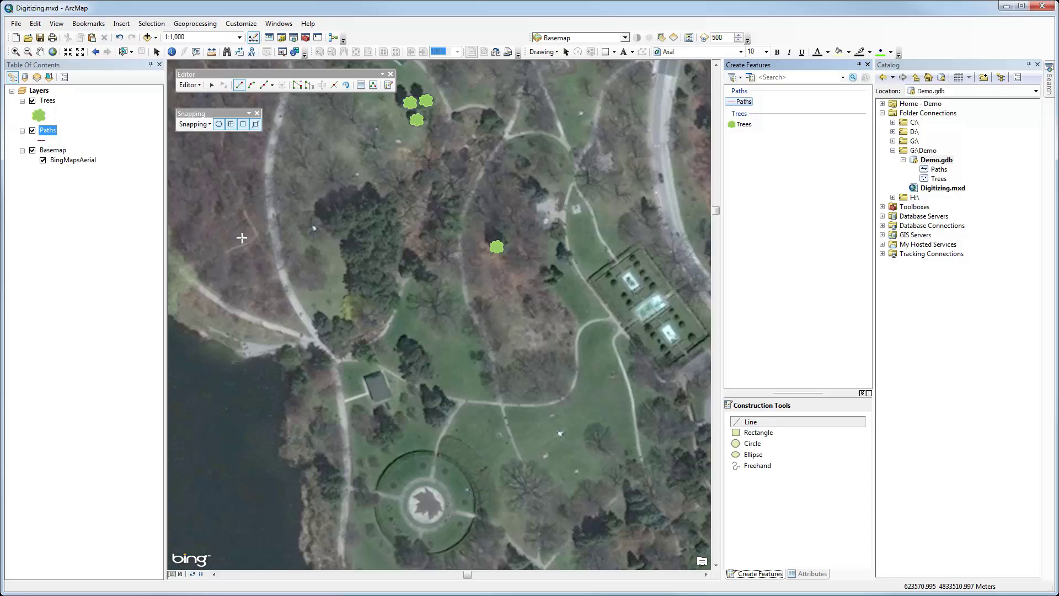
left_click(211, 85)
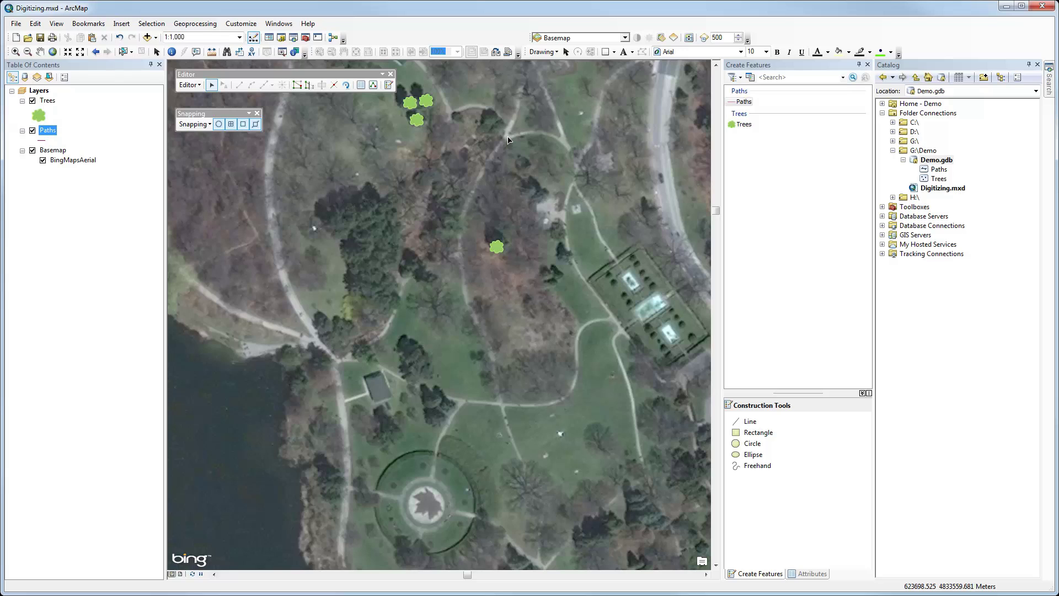
Step: Start a new Paths line at the upper path, tracing the footpath west of the lone tree
left_click(743, 102)
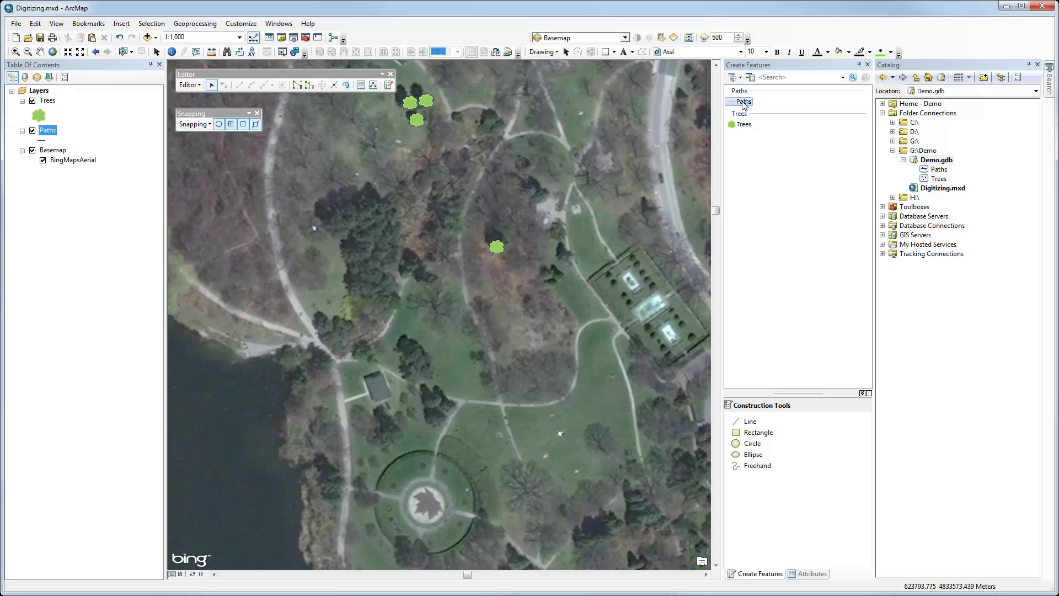
left_click(507, 139)
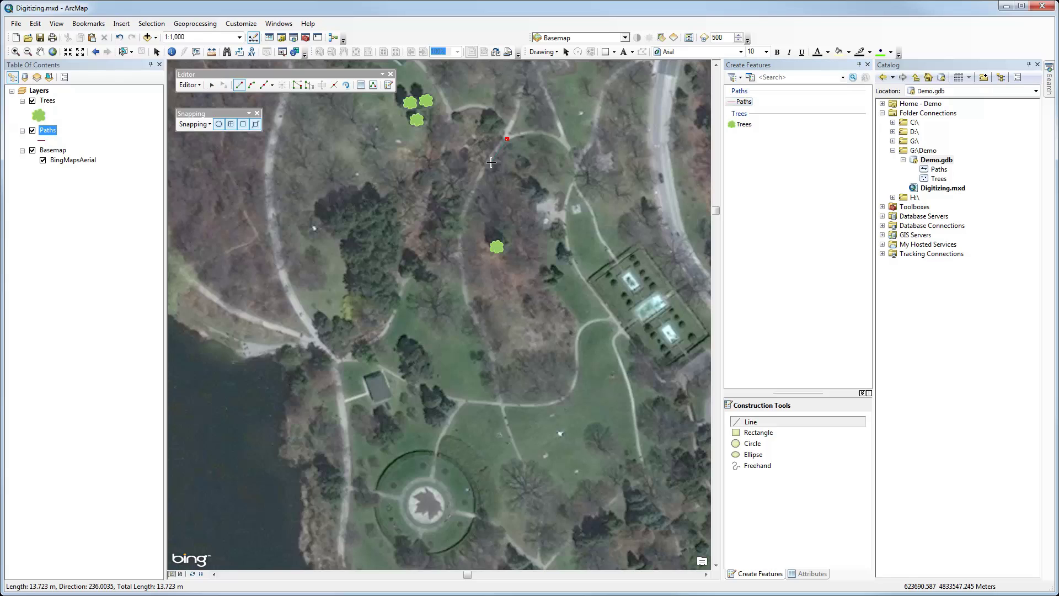
left_click(488, 159)
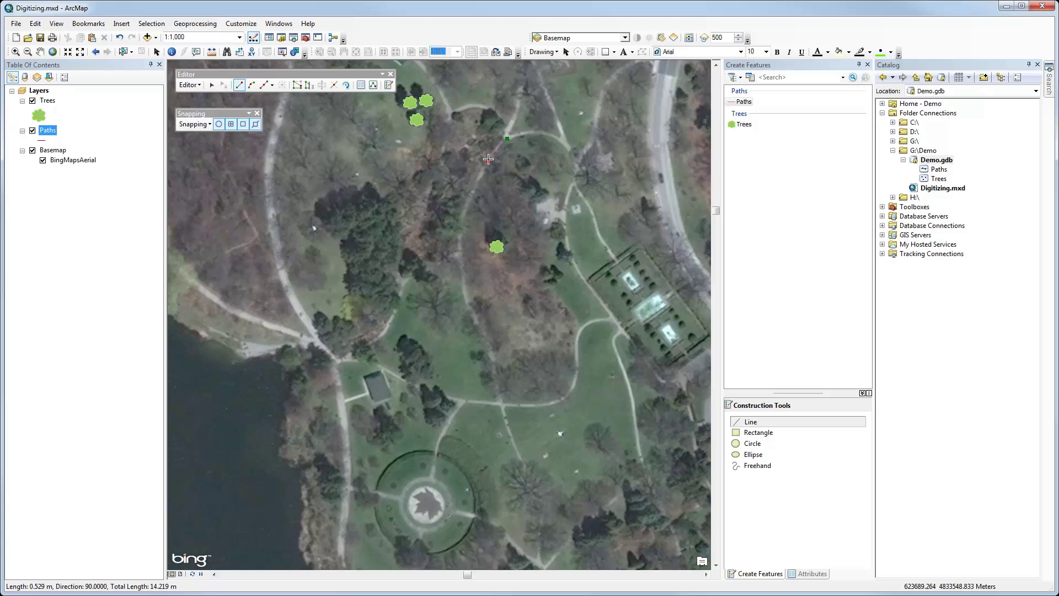
left_click(472, 190)
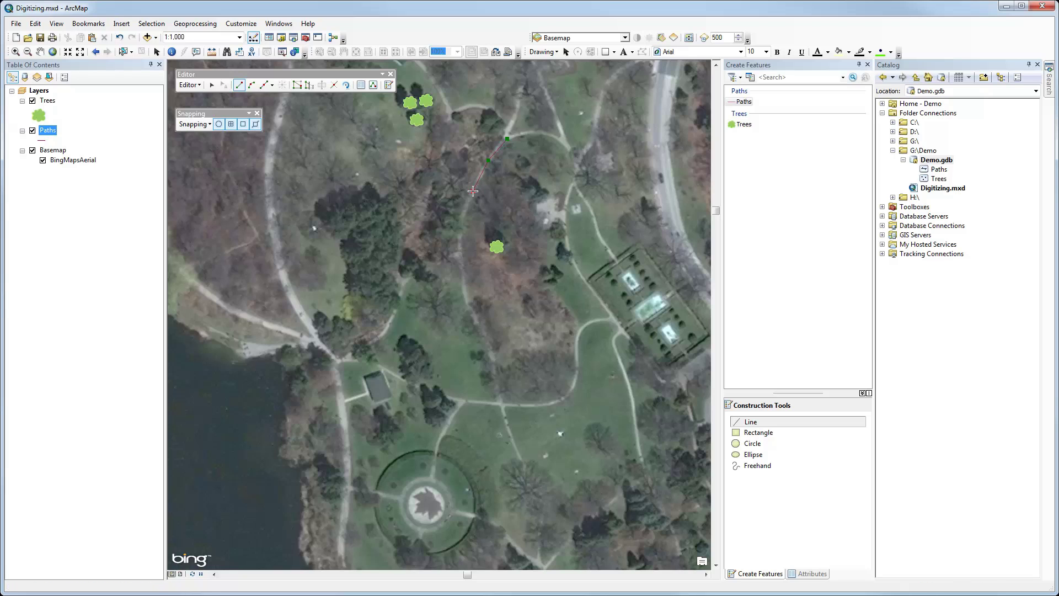
left_click(463, 221)
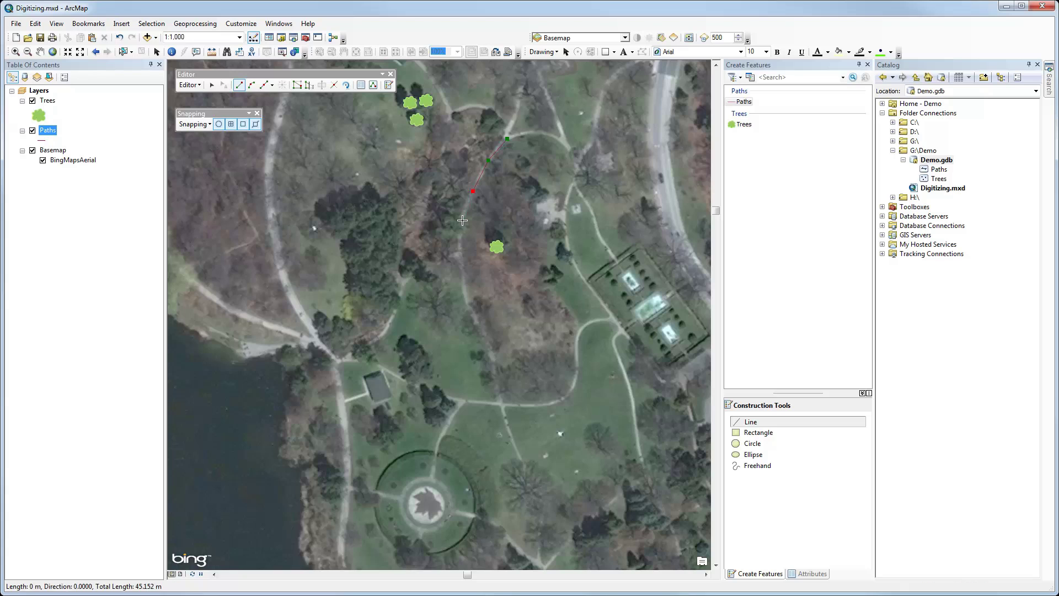
left_click(459, 246)
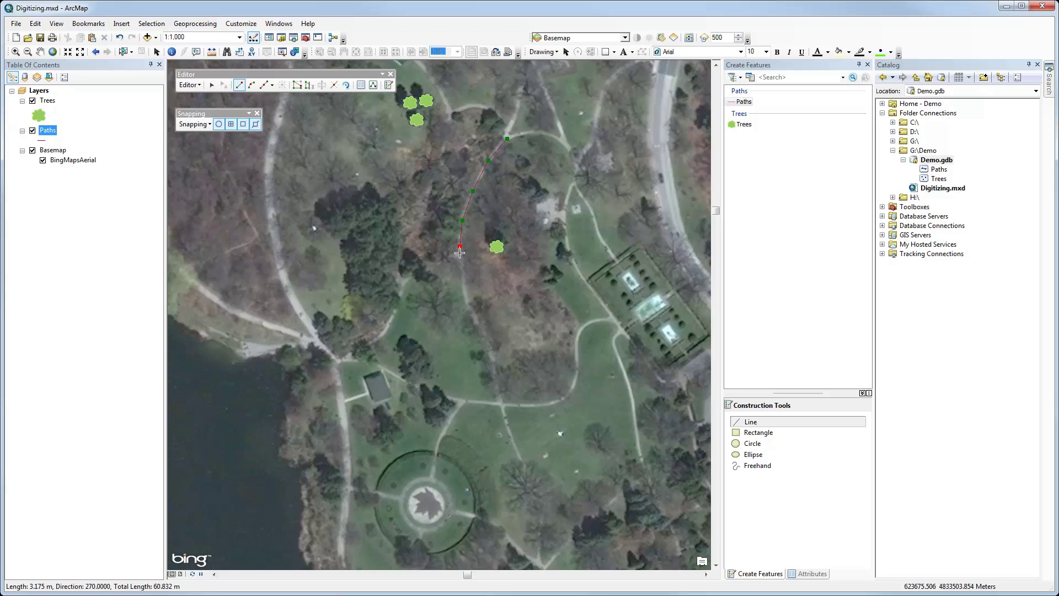
left_click(462, 267)
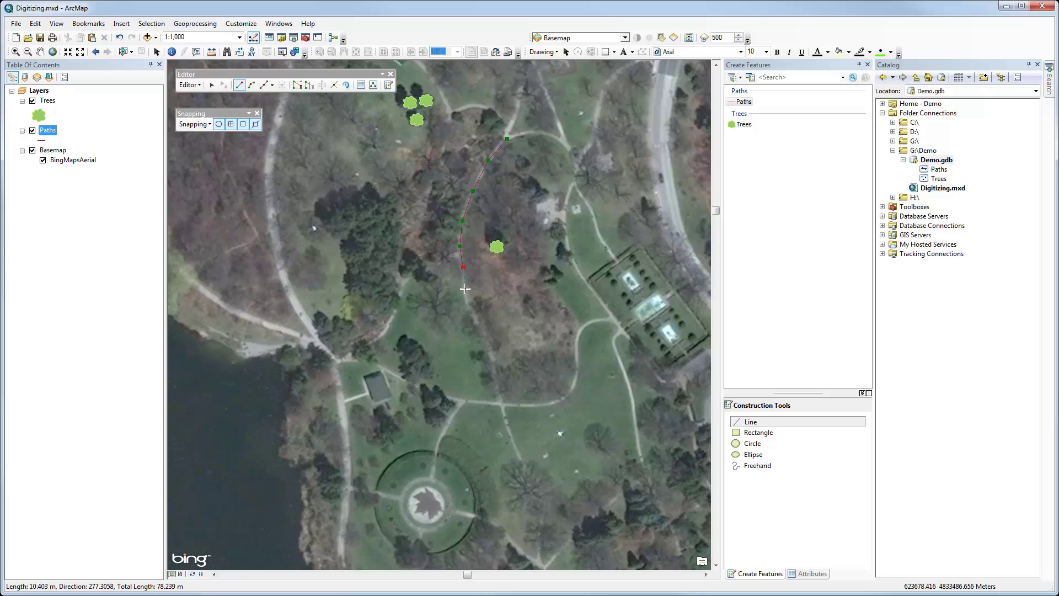
Step: Continue the Paths line southeast down the footpath and finish it at the lower junction
left_click(465, 289)
left_click(467, 305)
left_click(478, 324)
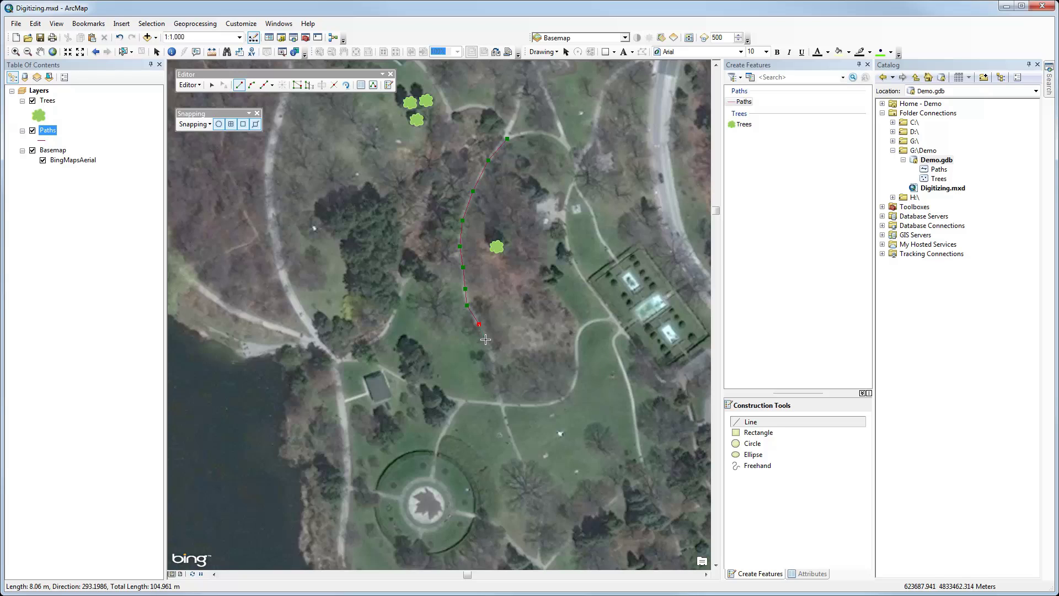
left_click(485, 339)
left_click(493, 358)
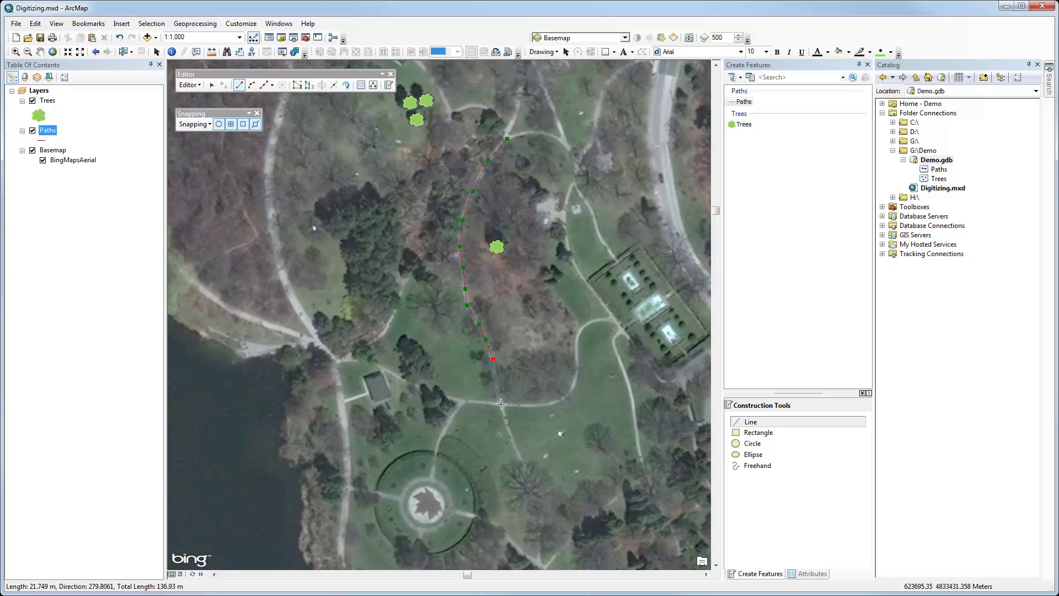
double_click(501, 404)
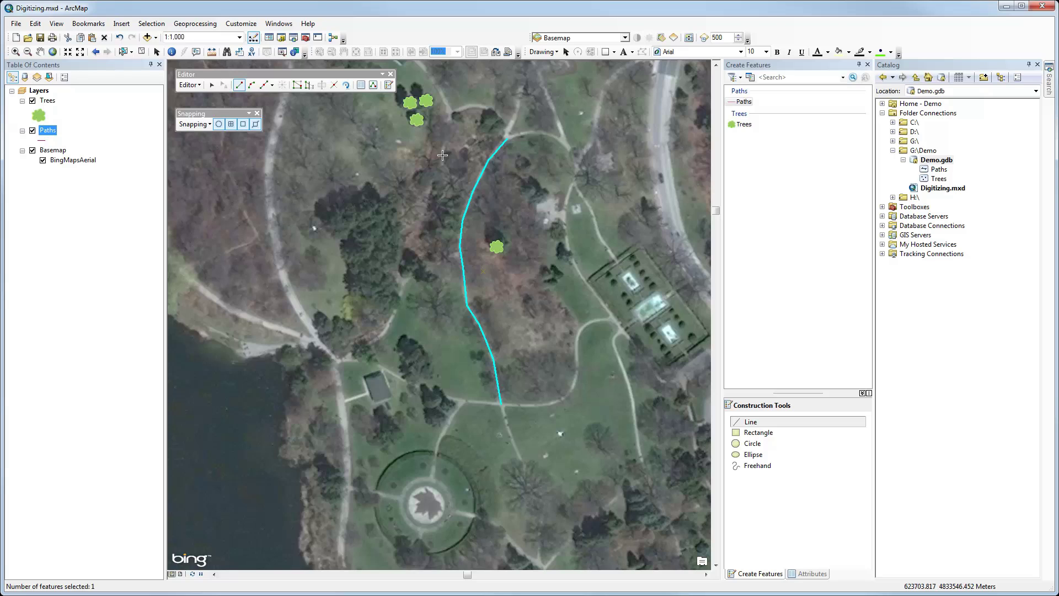
left_click(211, 86)
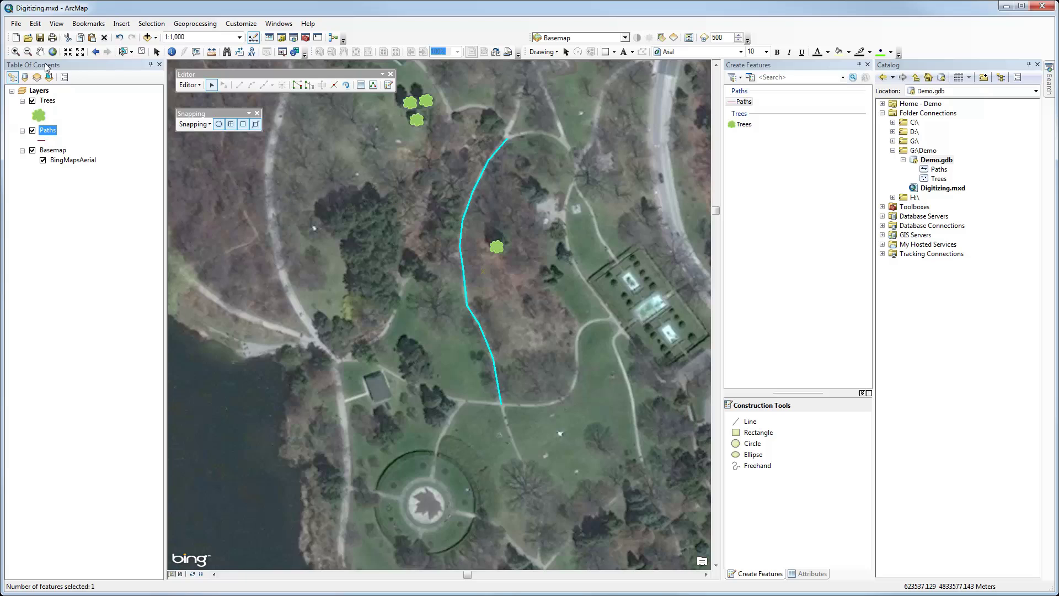
Step: Zoom in on the new line's bend and drag its middle vertex west, finishing the sketch
left_click(15, 51)
left_click_drag(449, 295, 495, 331)
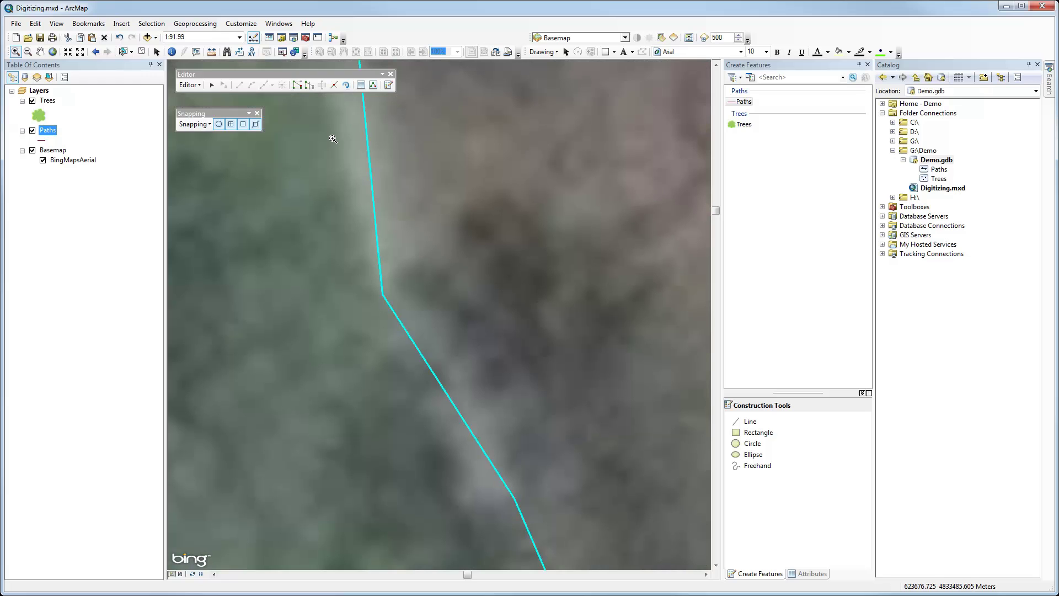
left_click(298, 86)
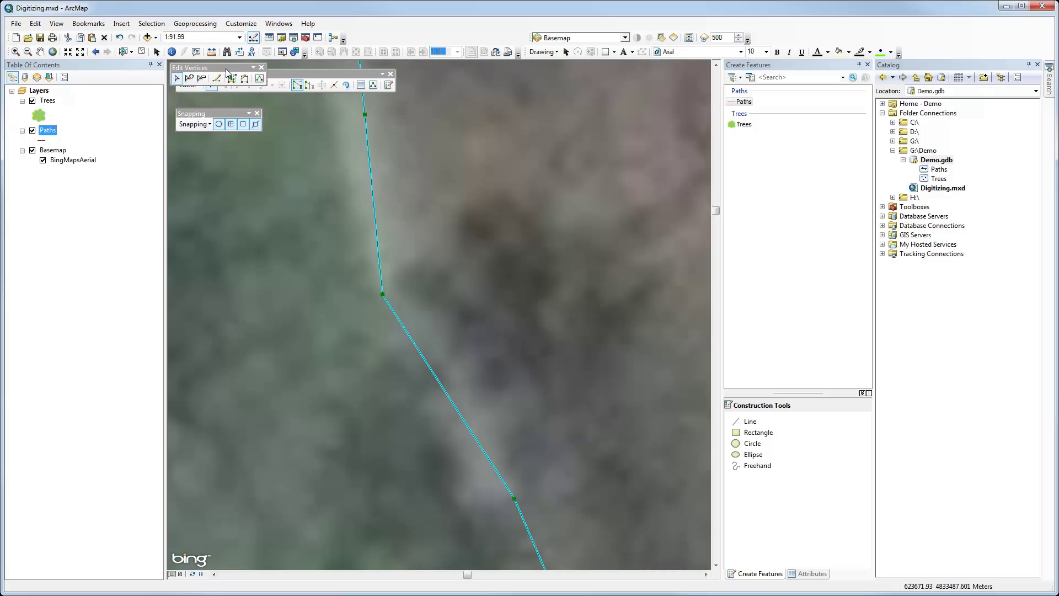
left_click_drag(226, 69, 247, 156)
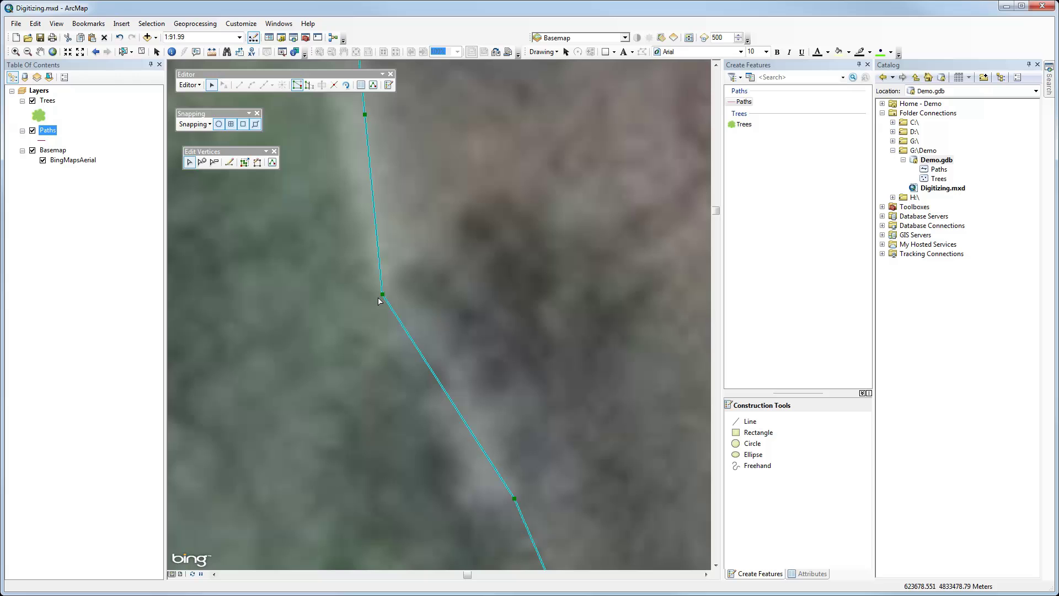
left_click_drag(374, 294, 346, 304)
right_click(347, 304)
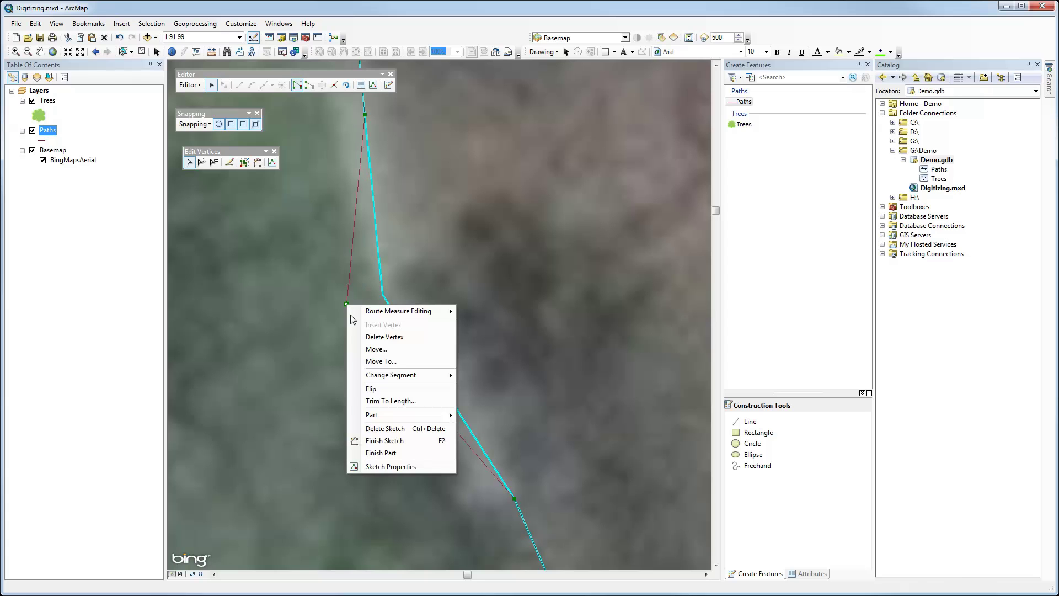
left_click(387, 442)
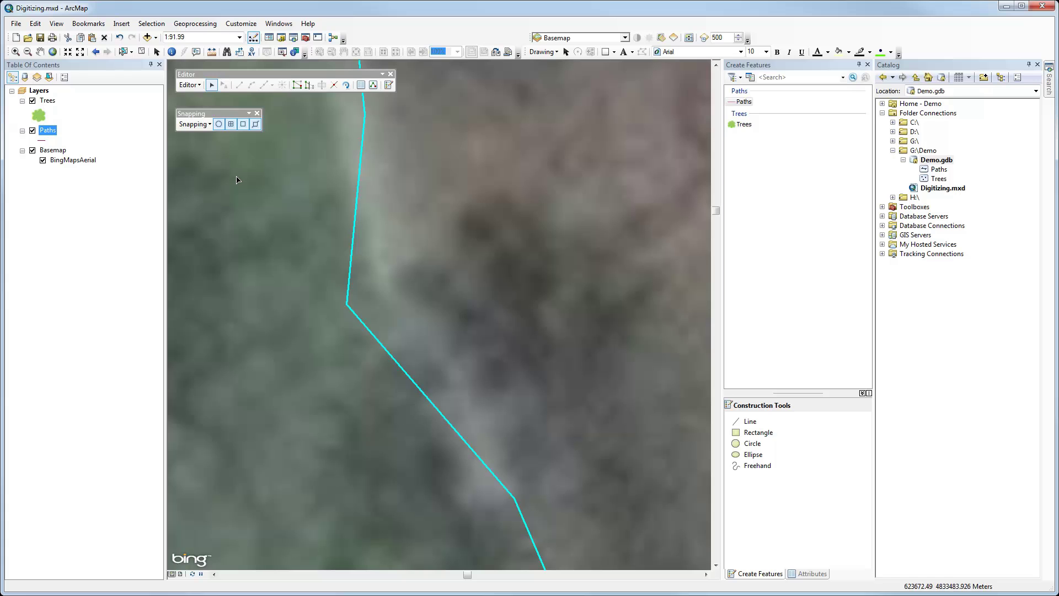
Step: Insert a vertex on the line's upper segment and drag it right to form a bend
left_click(297, 85)
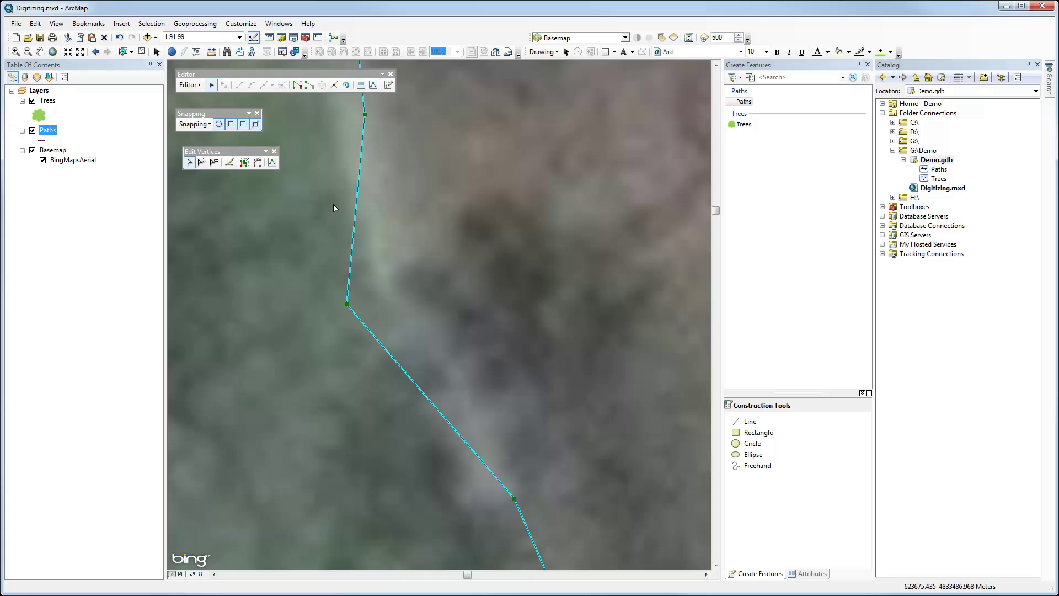
left_click(202, 163)
left_click(358, 189)
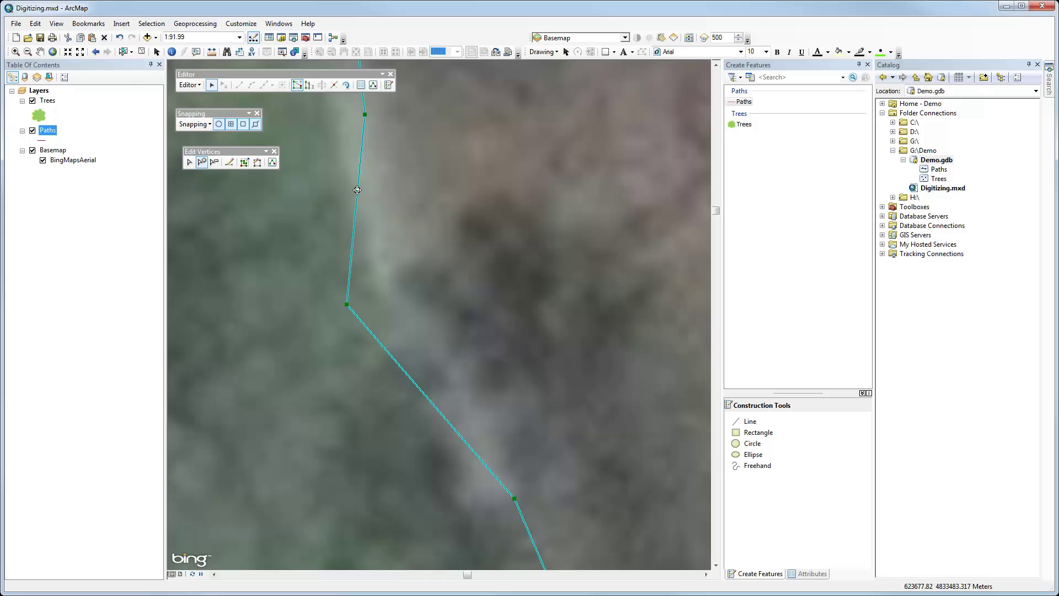
left_click(190, 162)
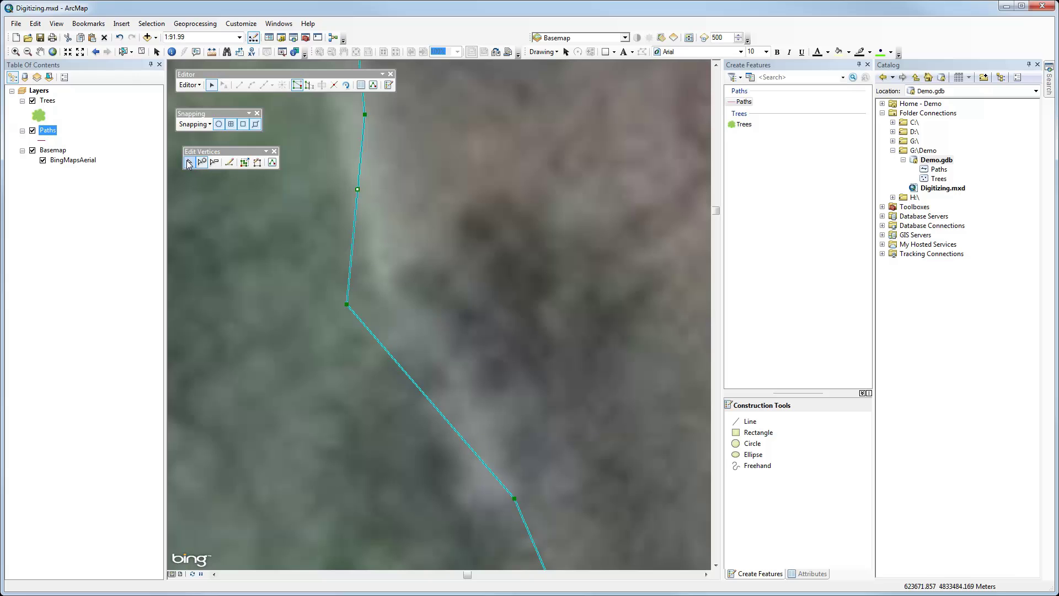
left_click(358, 190)
left_click_drag(358, 191, 397, 217)
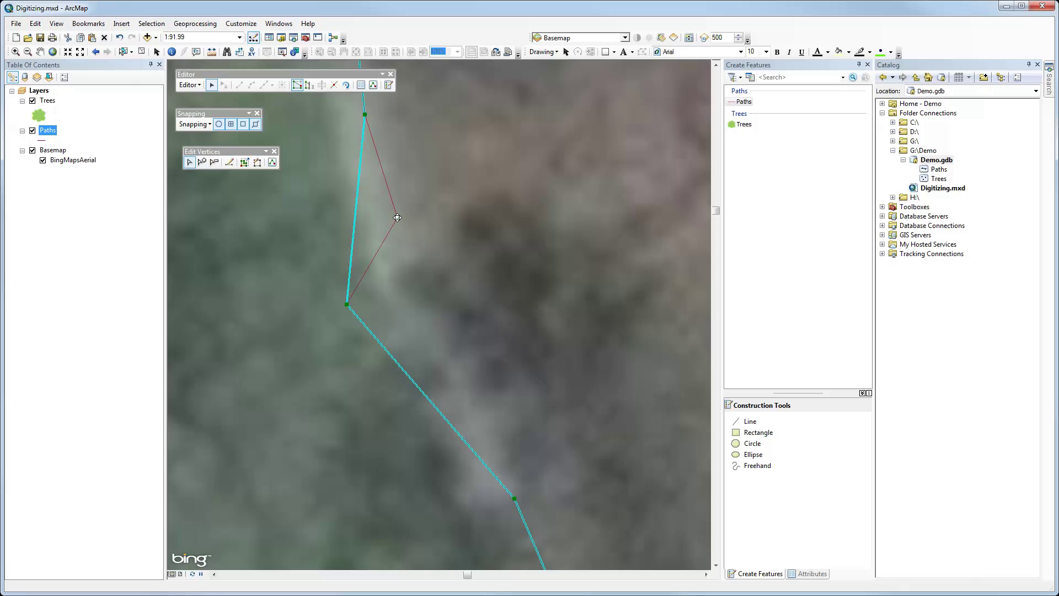
right_click(397, 218)
left_click(433, 357)
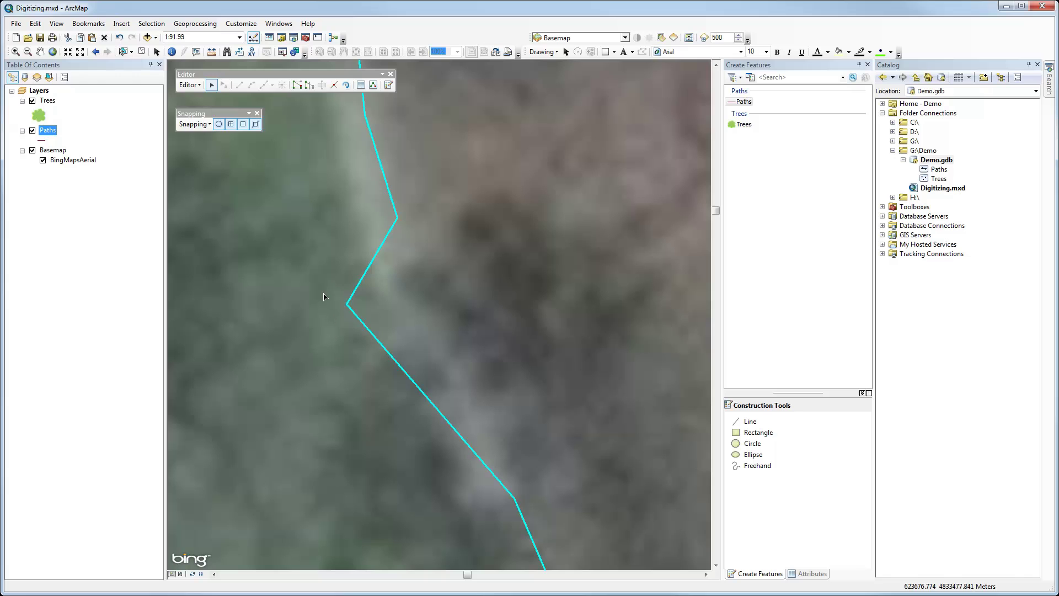
Step: Stop the edit session, saving the edits
left_click(189, 85)
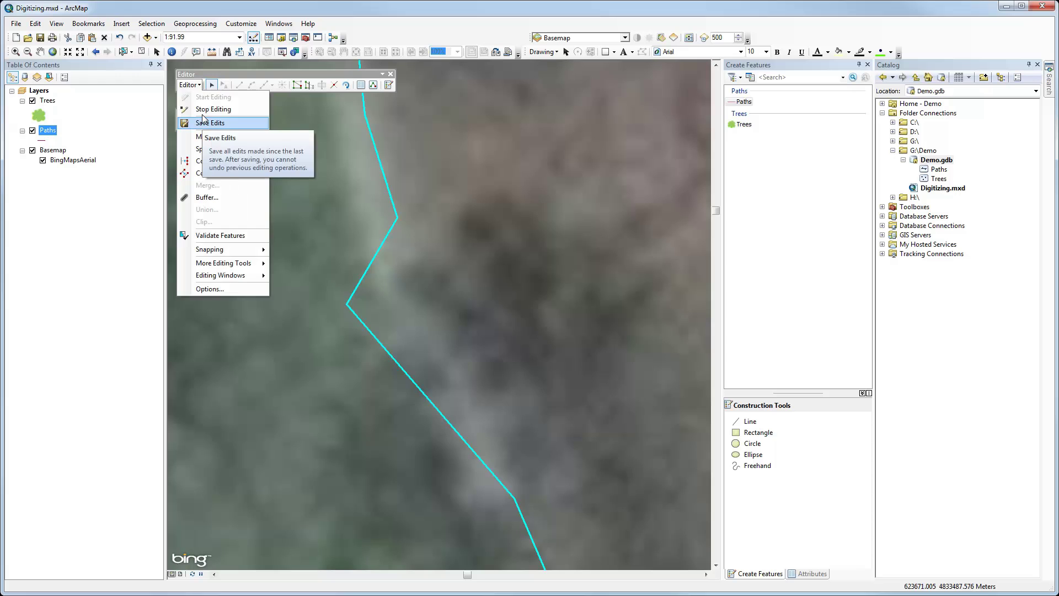
left_click(213, 109)
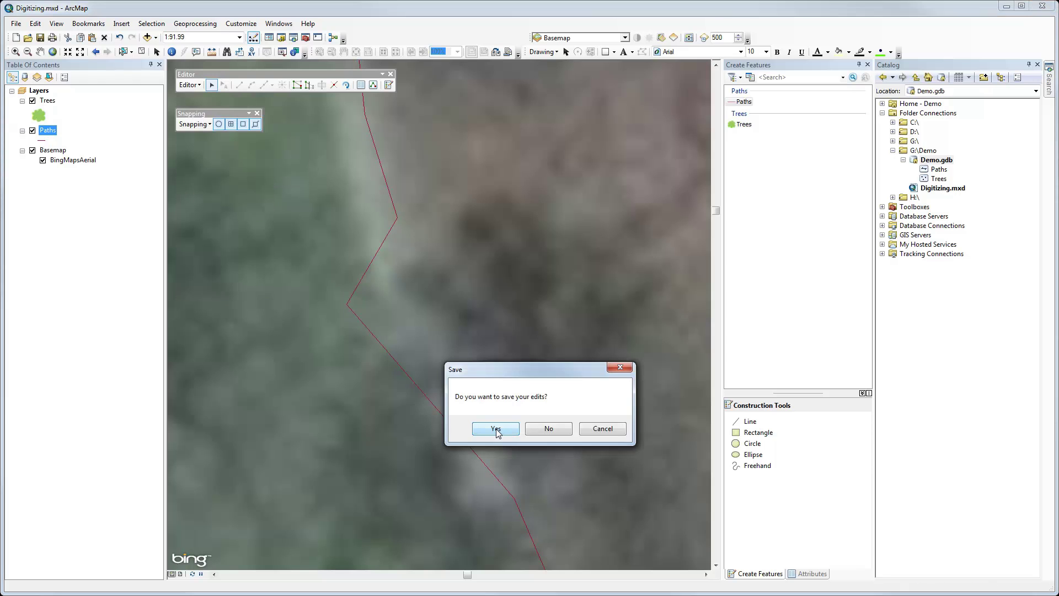
left_click(496, 429)
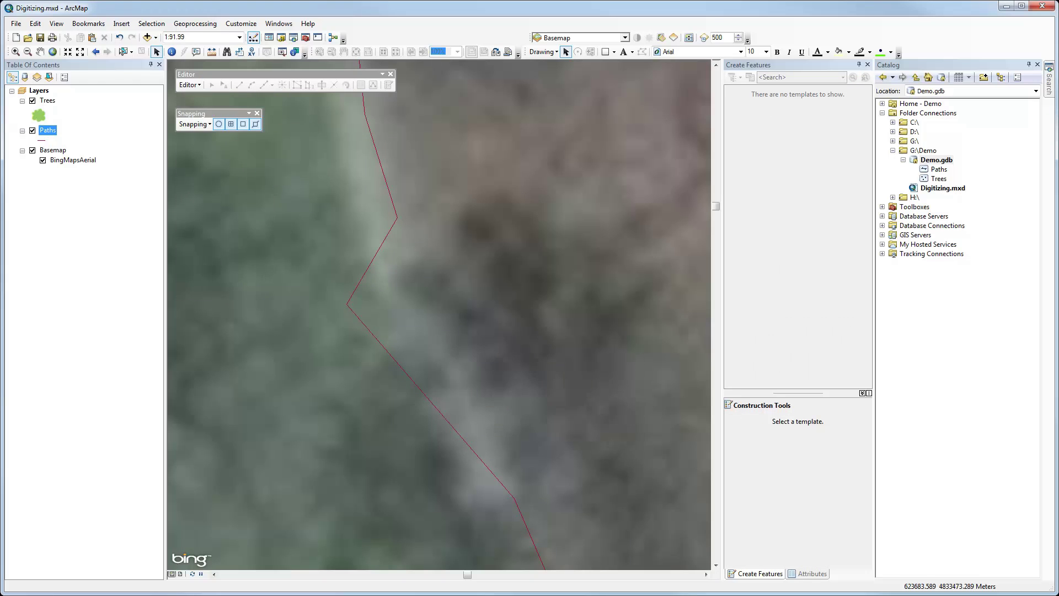
Step: Return to the previous wider extent and draw Paths with the red Highway Ramp symbol
left_click(94, 51)
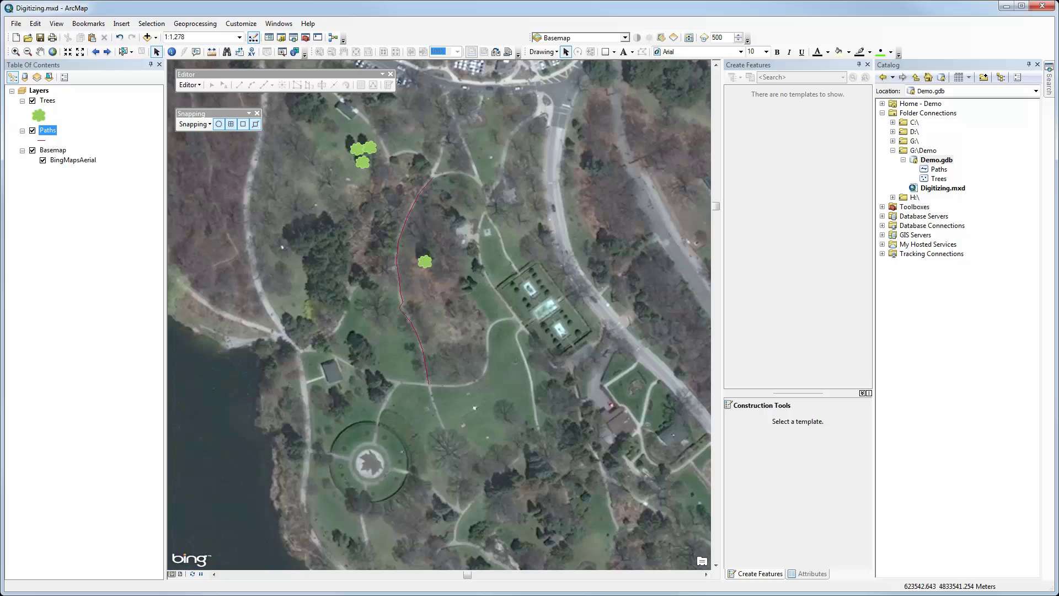
left_click(42, 140)
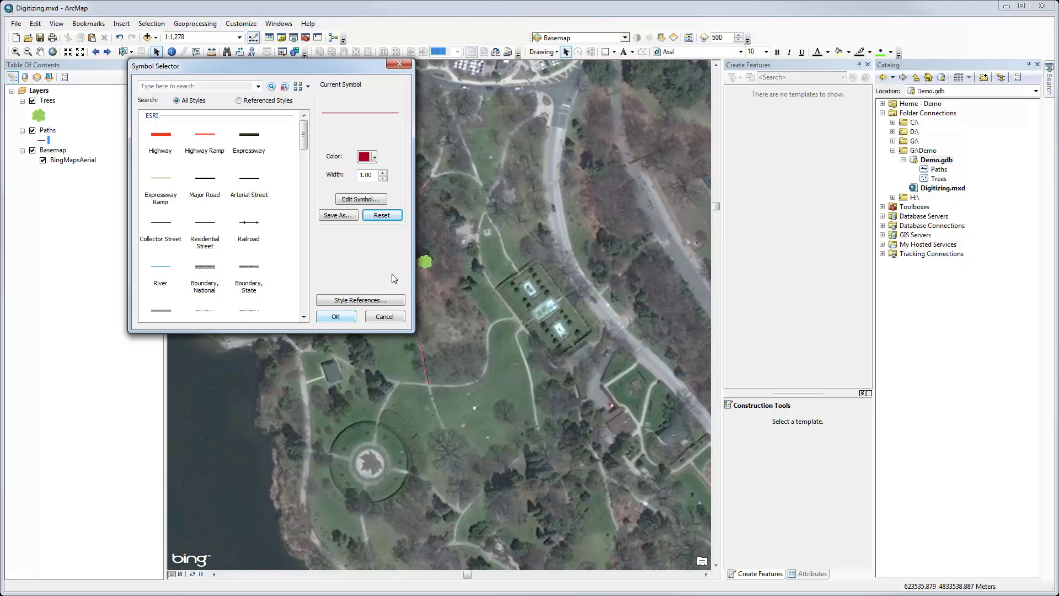
left_click(208, 135)
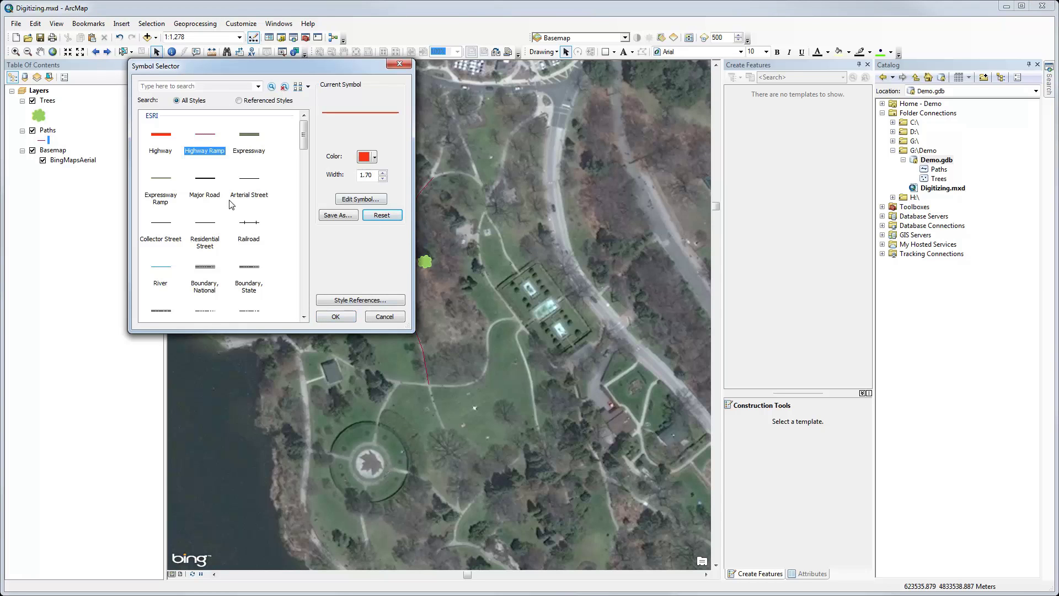
left_click(334, 317)
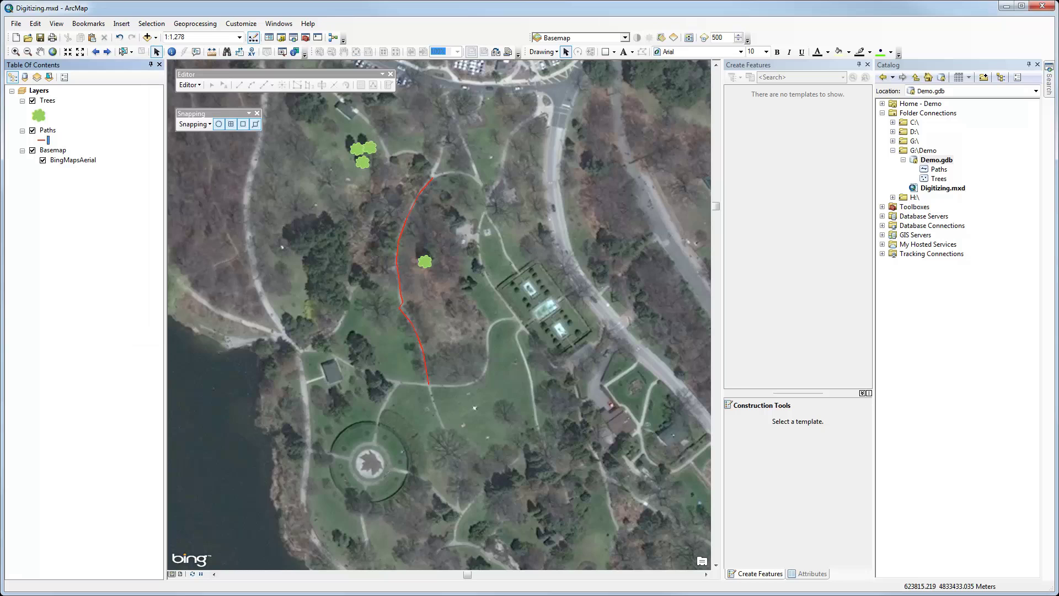
left_click(933, 160)
Step: Create a polygon feature class named Park in Demo.gdb using NAD 1983 UTM Zone 17N
right_click(928, 161)
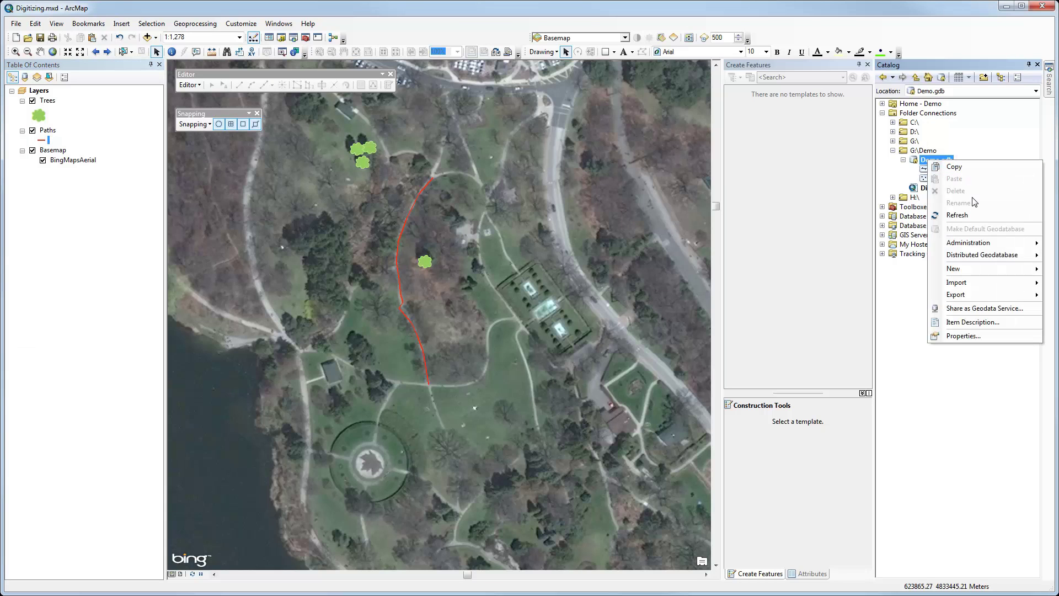
mouse_move(973, 270)
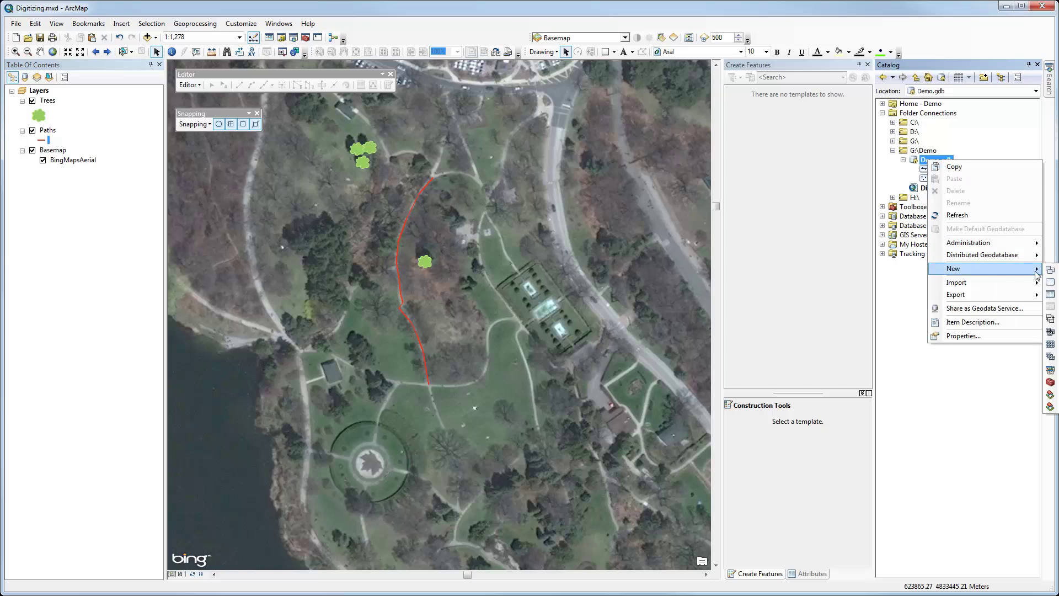
left_click(1055, 282)
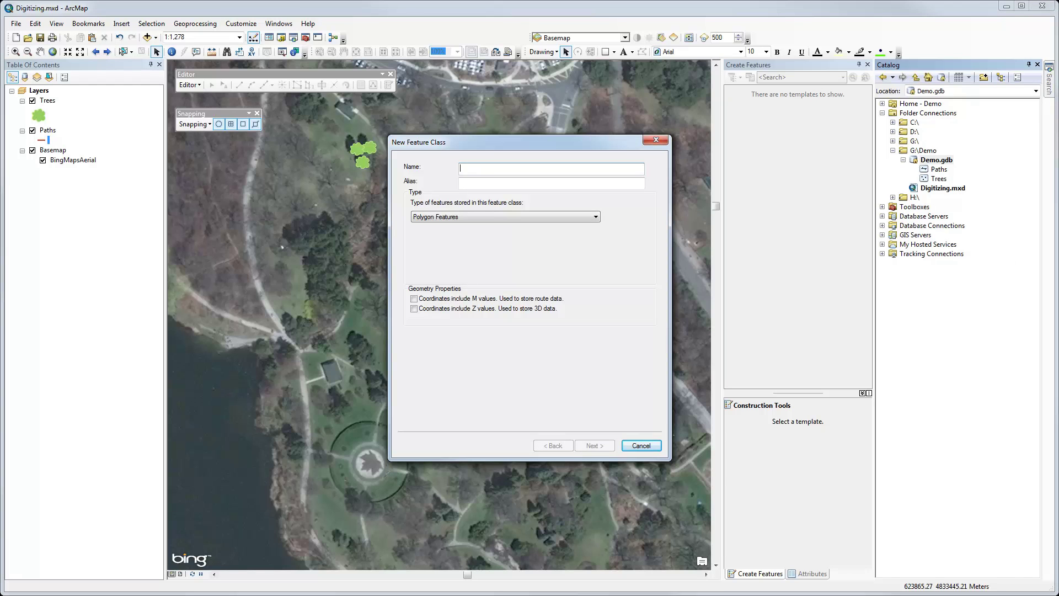
type("Park")
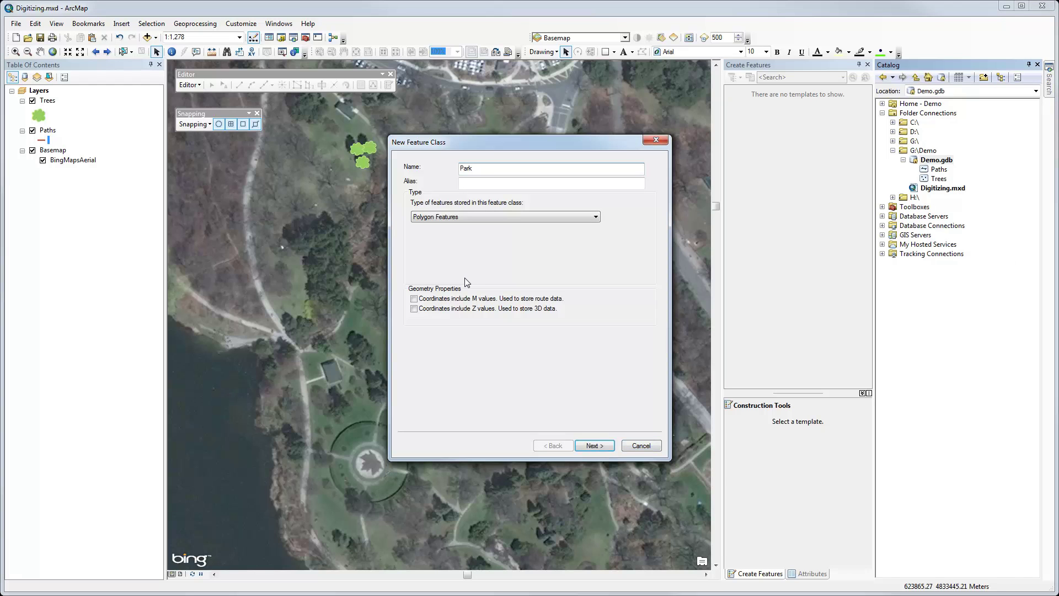
key("Tab")
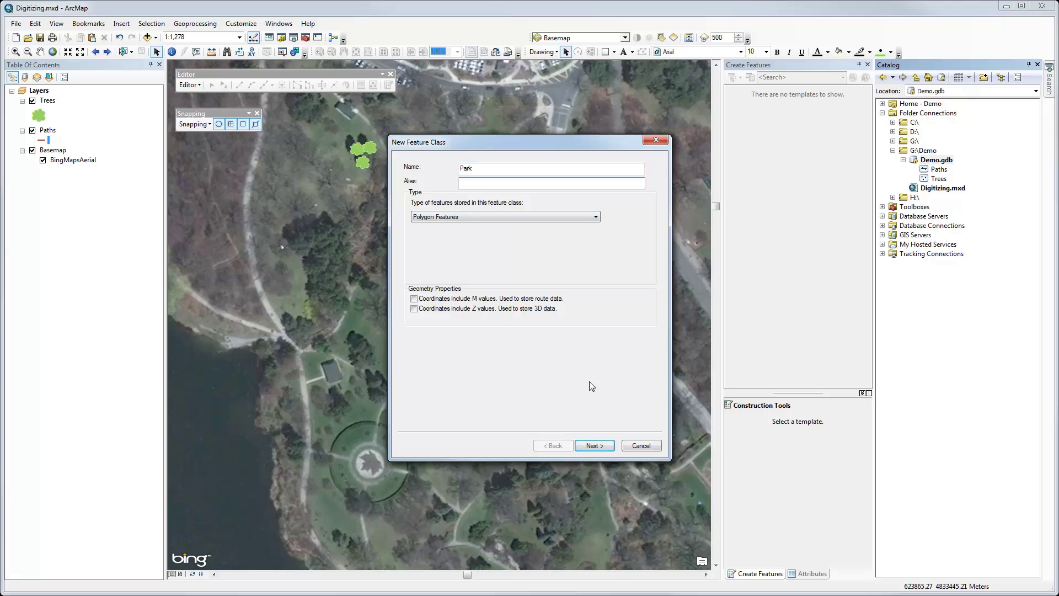
left_click(594, 446)
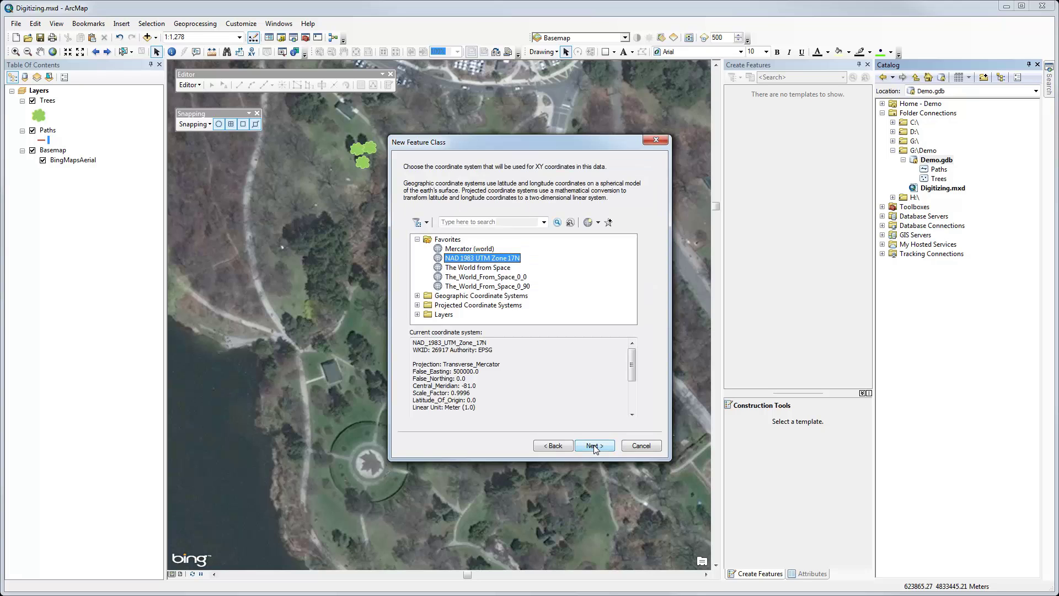
left_click(595, 446)
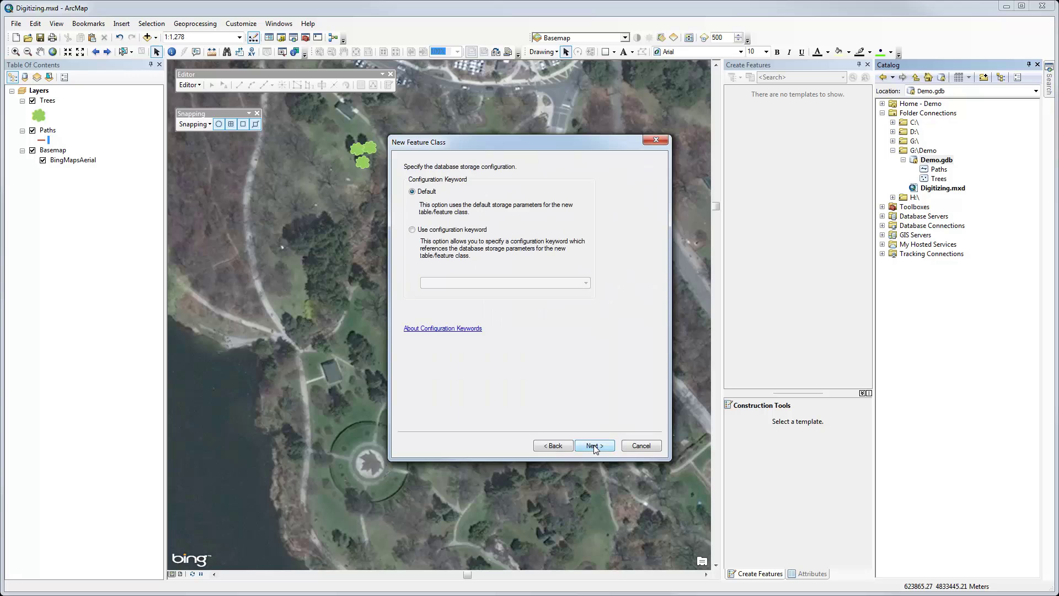
left_click(594, 446)
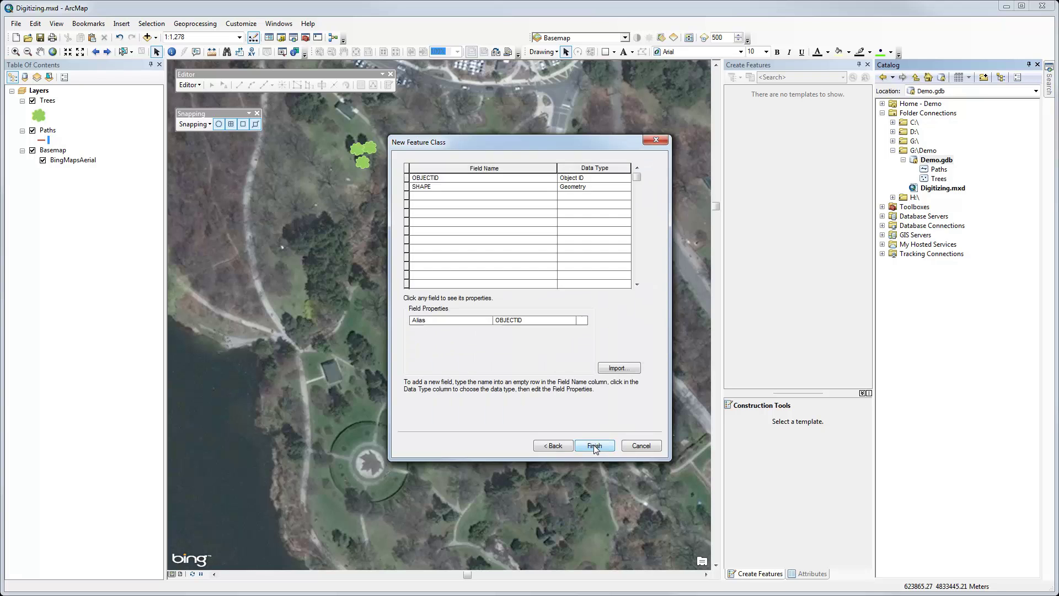
left_click(594, 446)
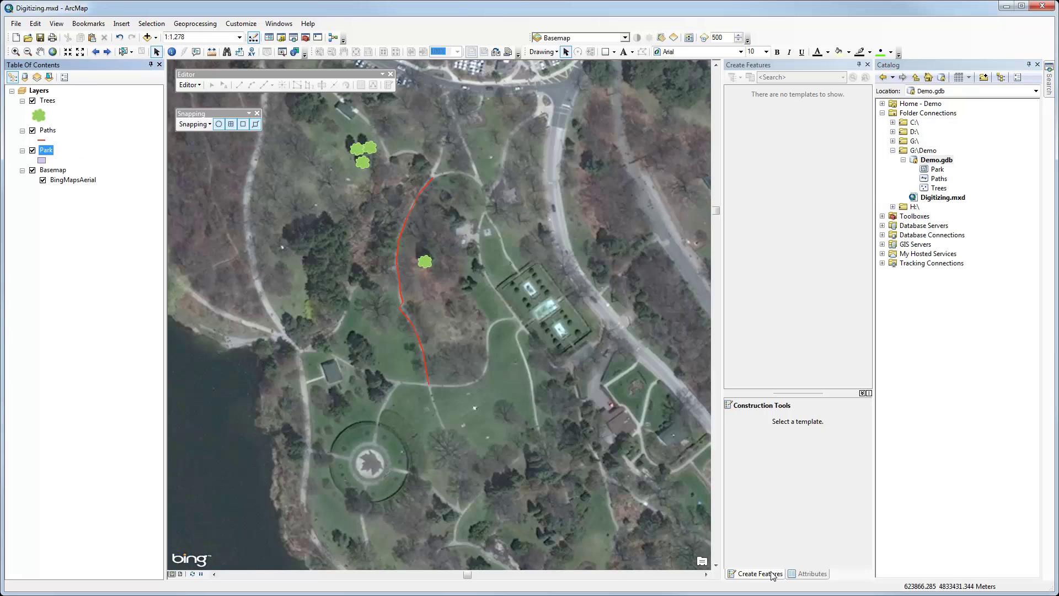
Step: Start an edit session and give the Park layer a plain Green fill symbol
left_click(195, 85)
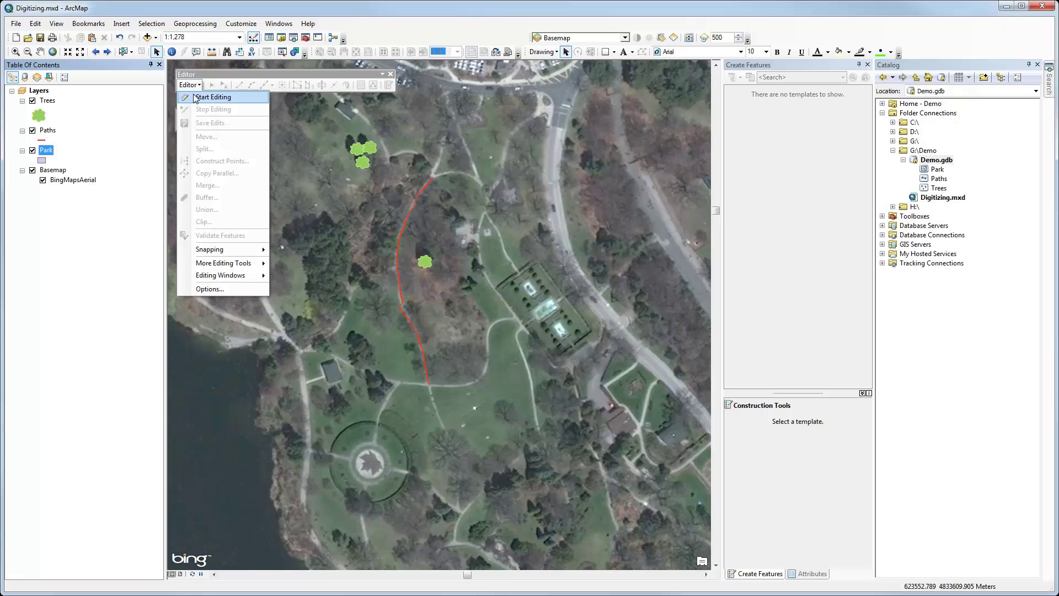
left_click(196, 97)
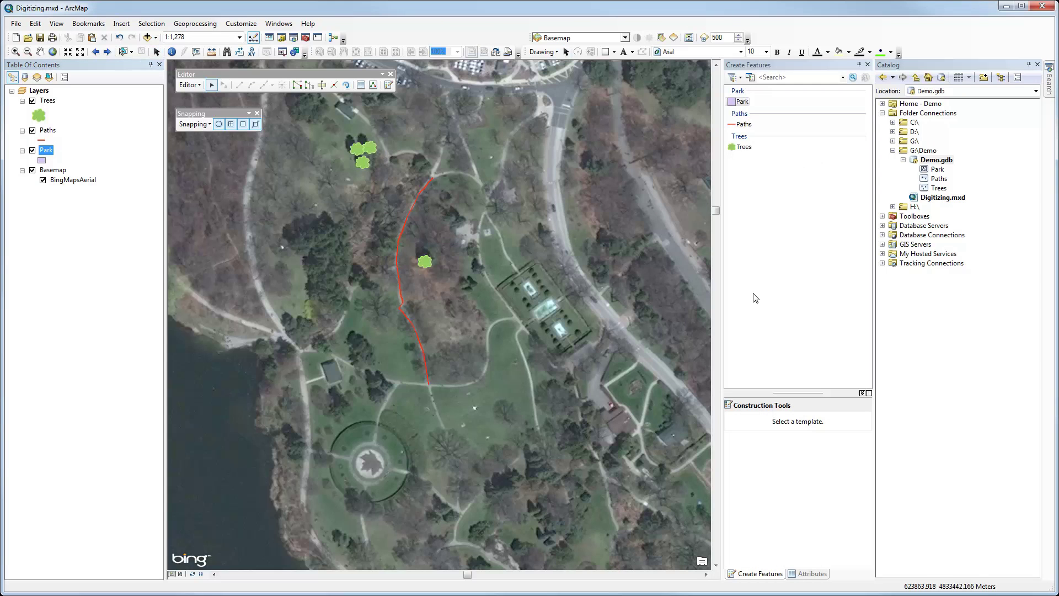
left_click(41, 160)
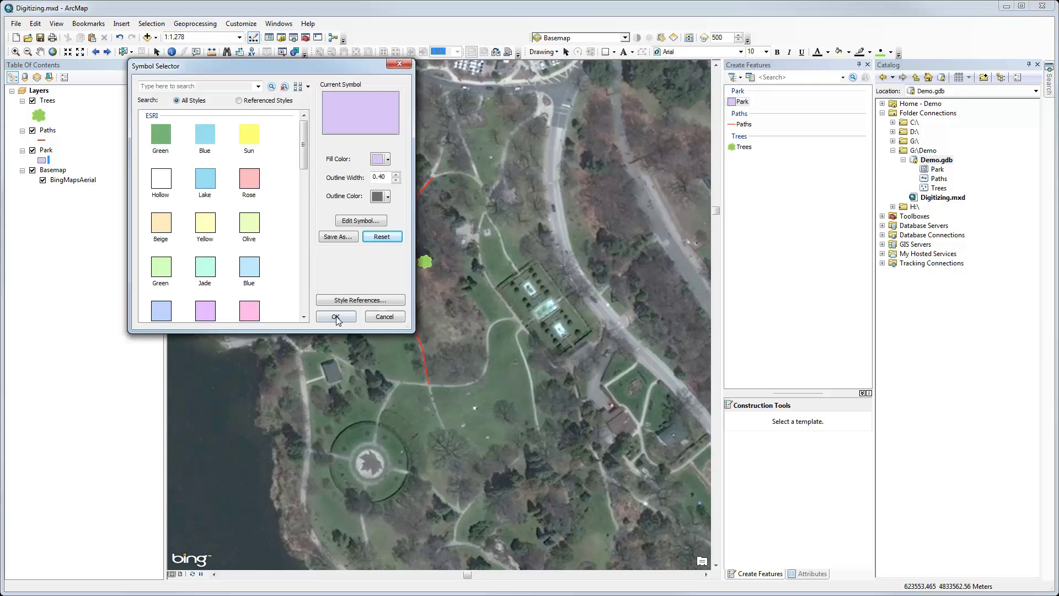
left_click(165, 138)
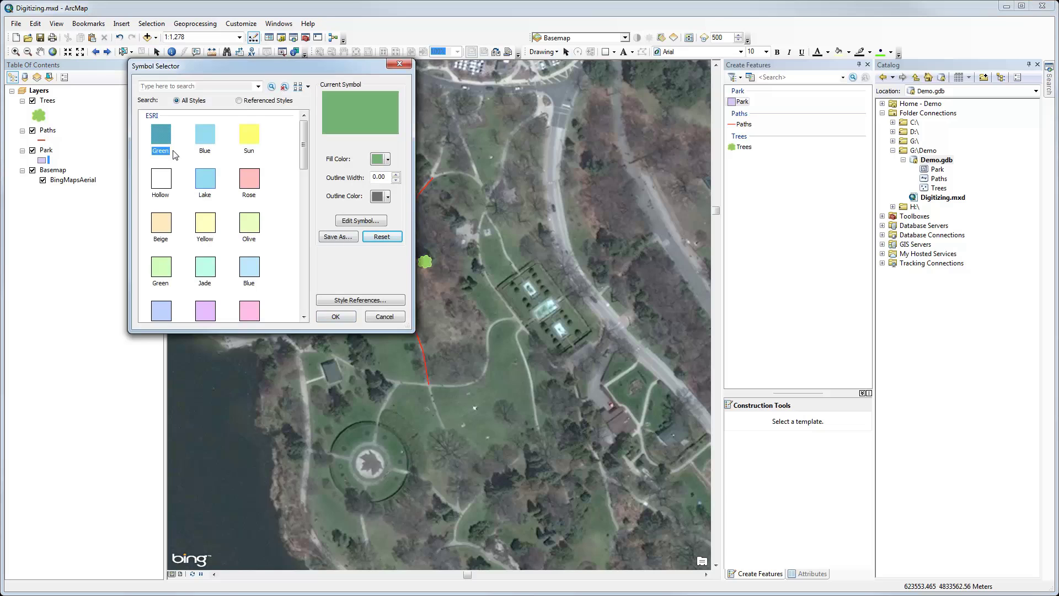
left_click(336, 317)
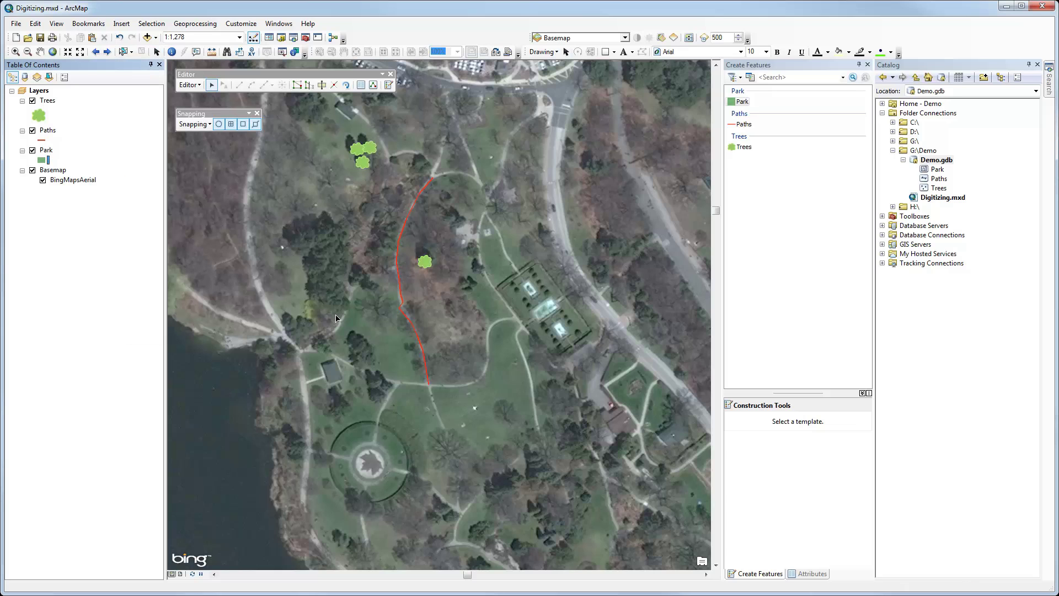
Step: Begin a Park polygon along the lakeshore path east to the red line's southern end
left_click(754, 102)
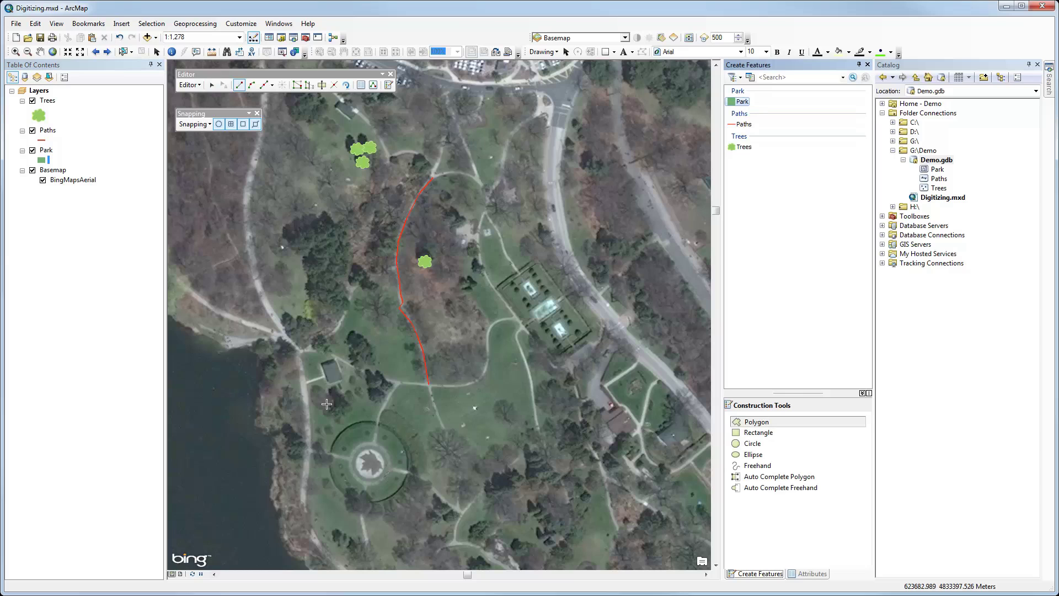
left_click(298, 351)
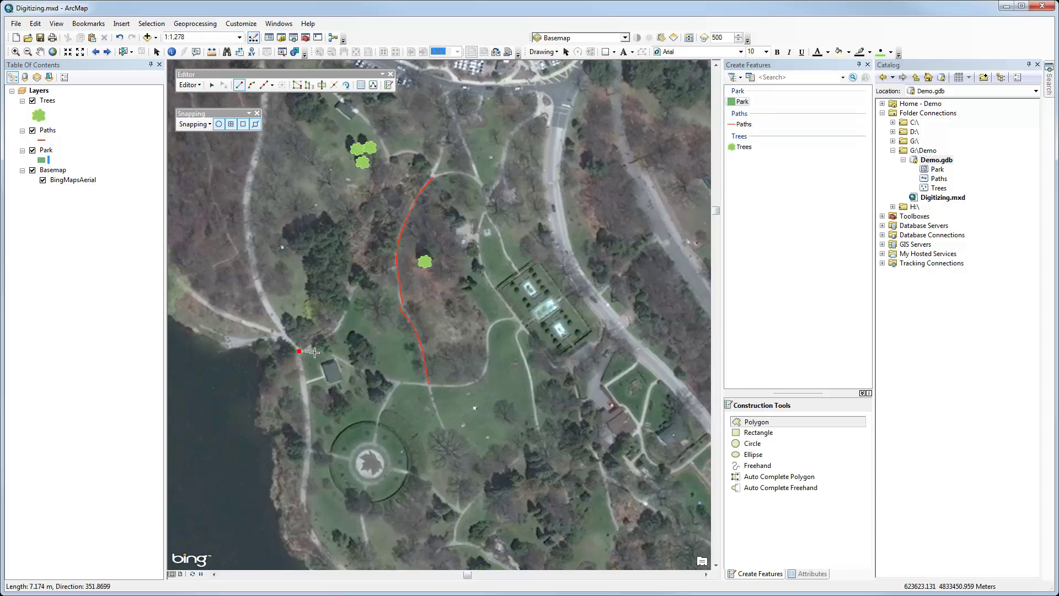
left_click(317, 352)
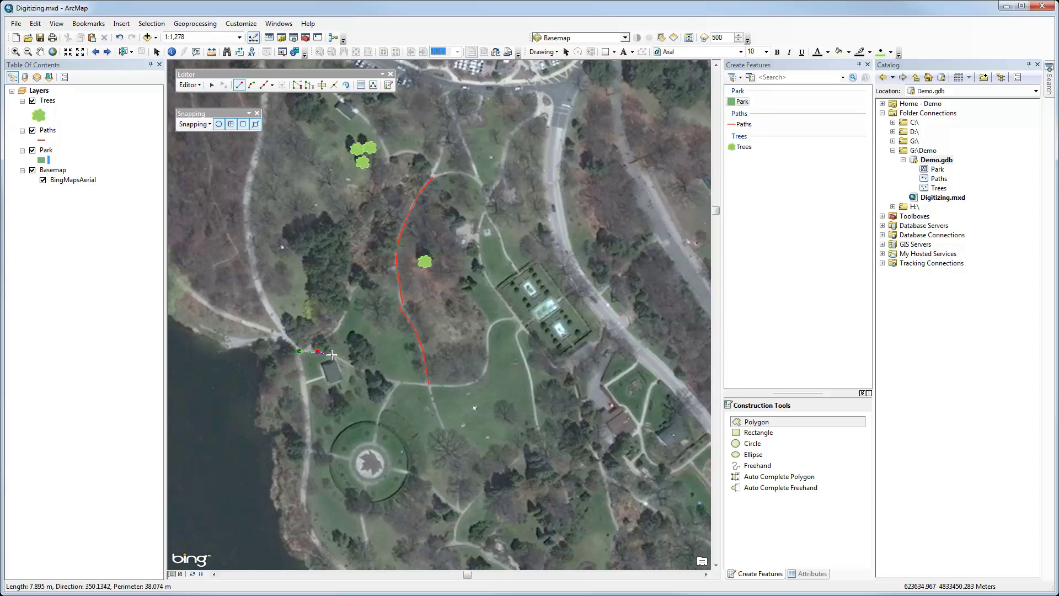
left_click(340, 359)
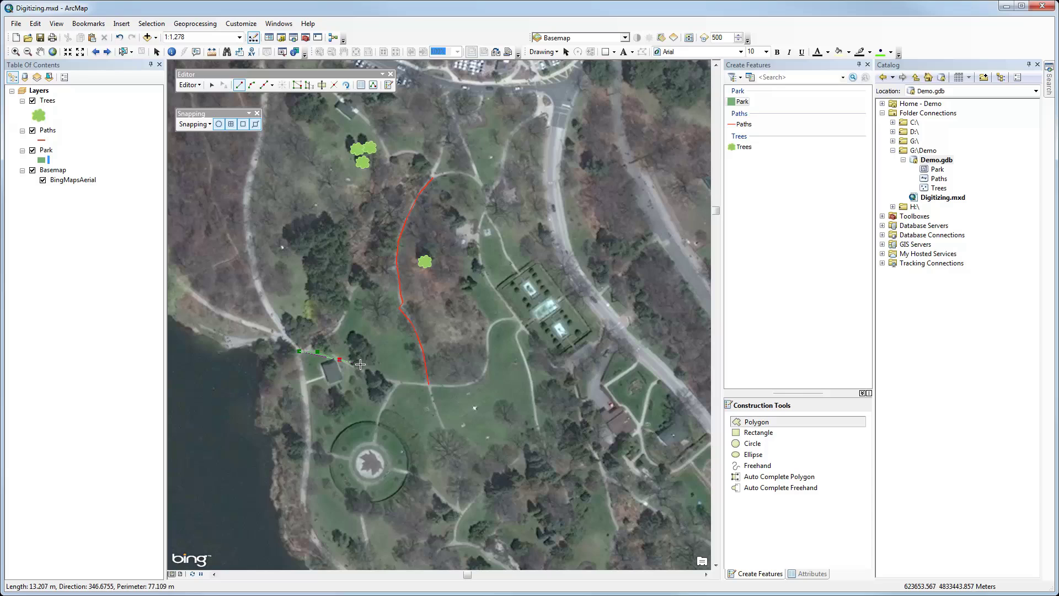
left_click(360, 370)
left_click(377, 374)
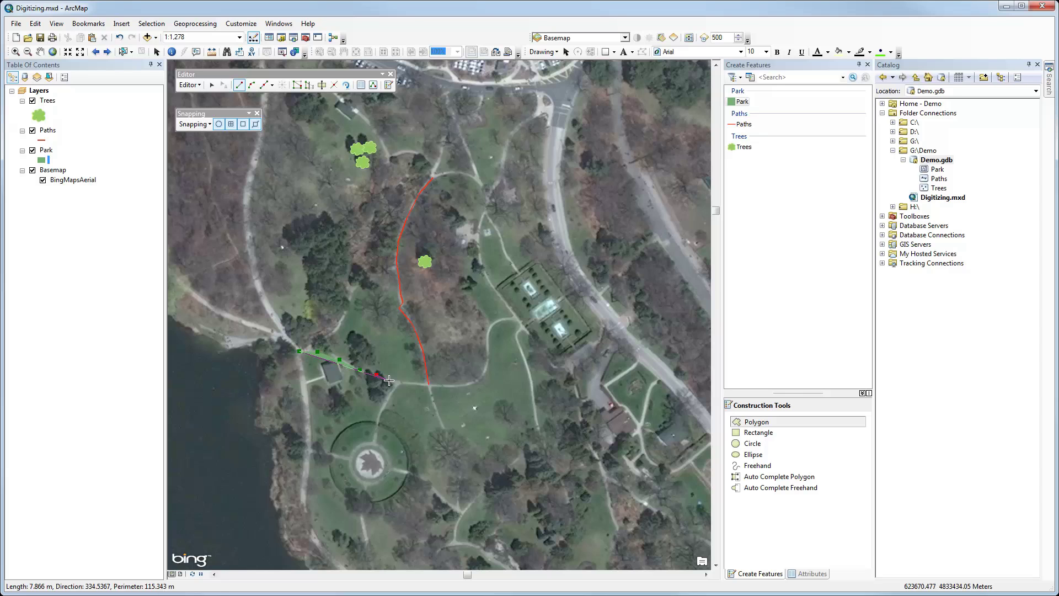
left_click(397, 383)
left_click(385, 408)
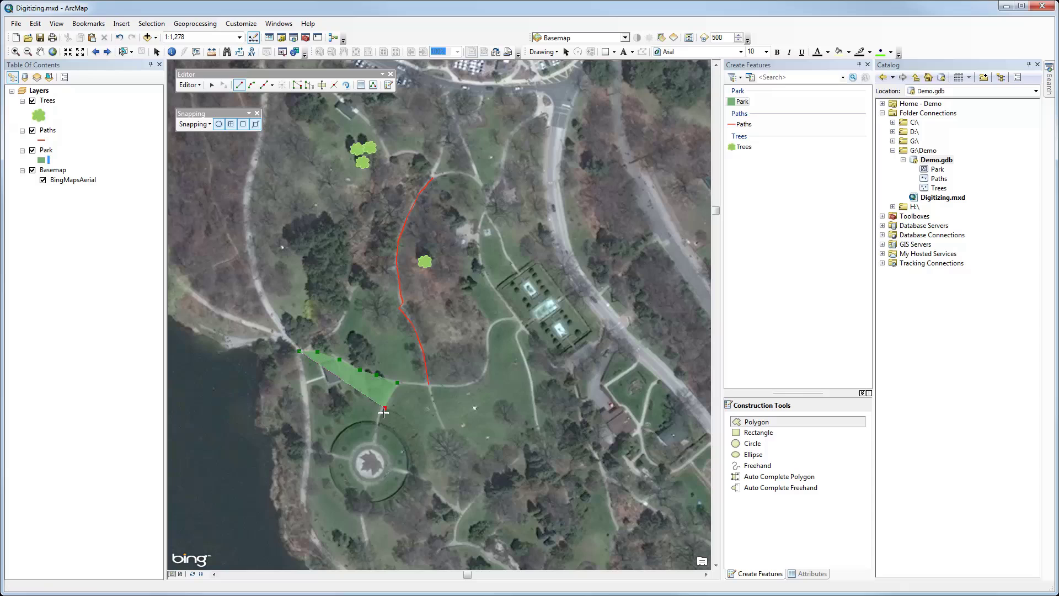
left_click(378, 426)
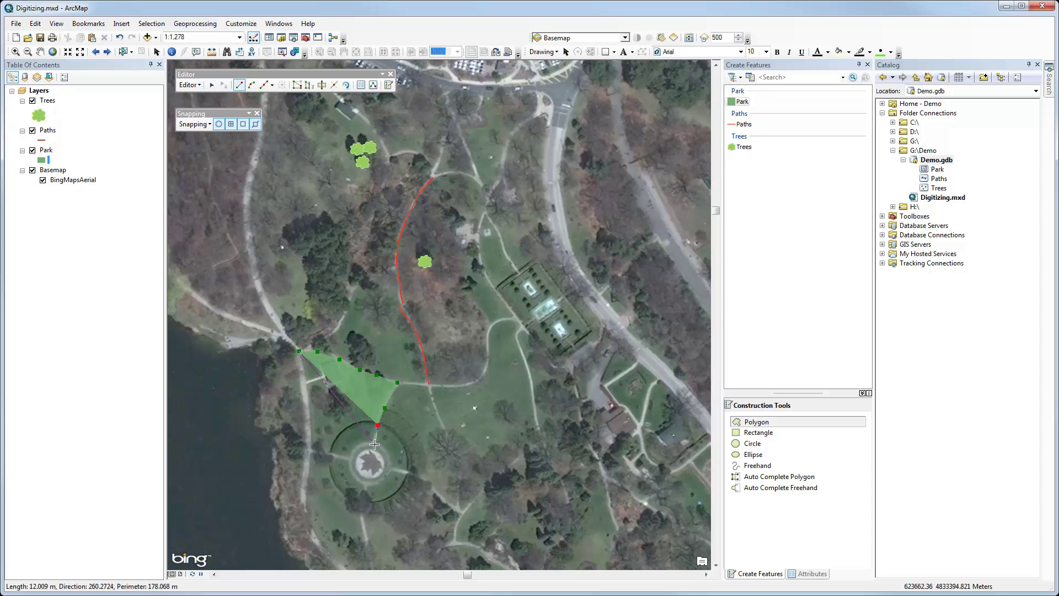
Step: Close the outline around the circular garden and up the western path, then finish and deselect it
left_click(374, 444)
left_click(359, 447)
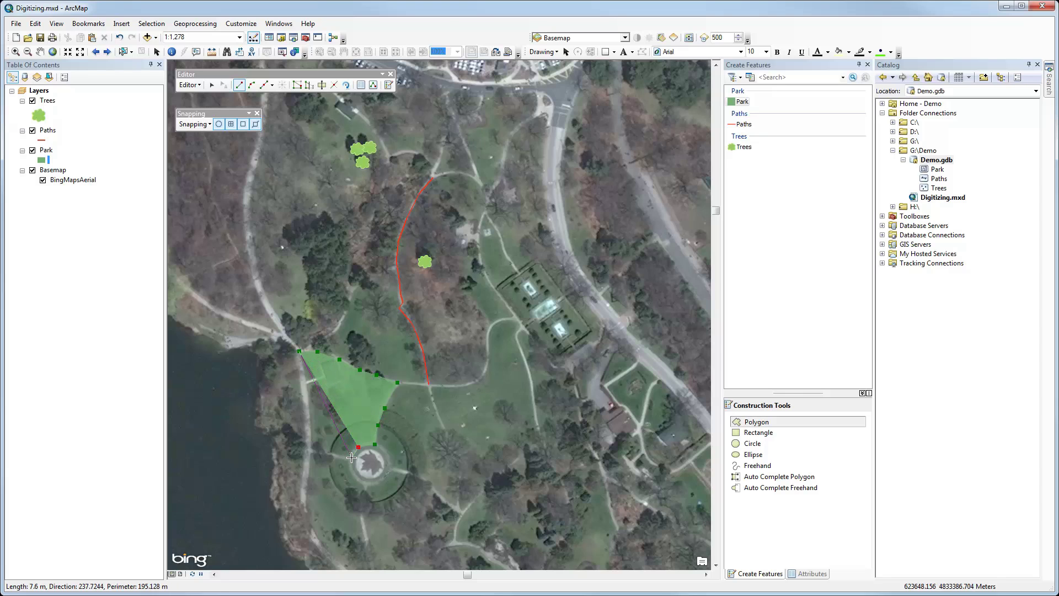
left_click(350, 460)
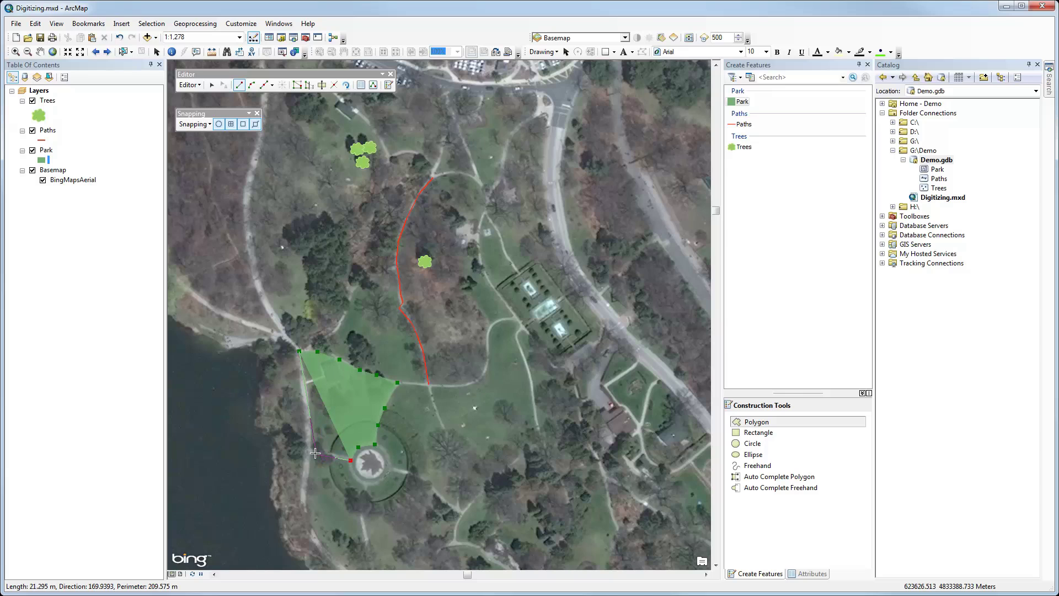
left_click(311, 451)
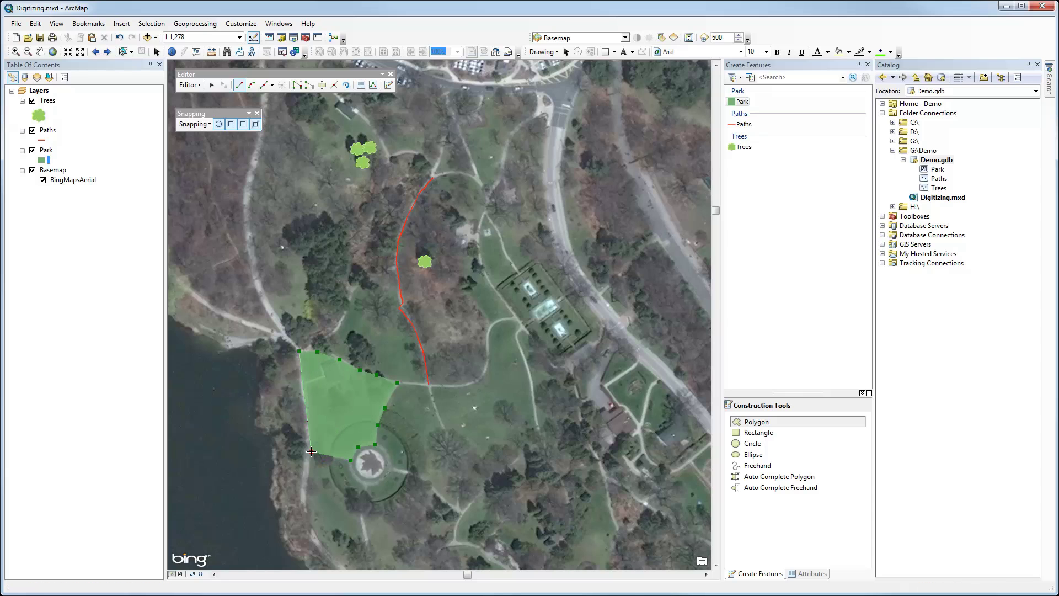
left_click(309, 416)
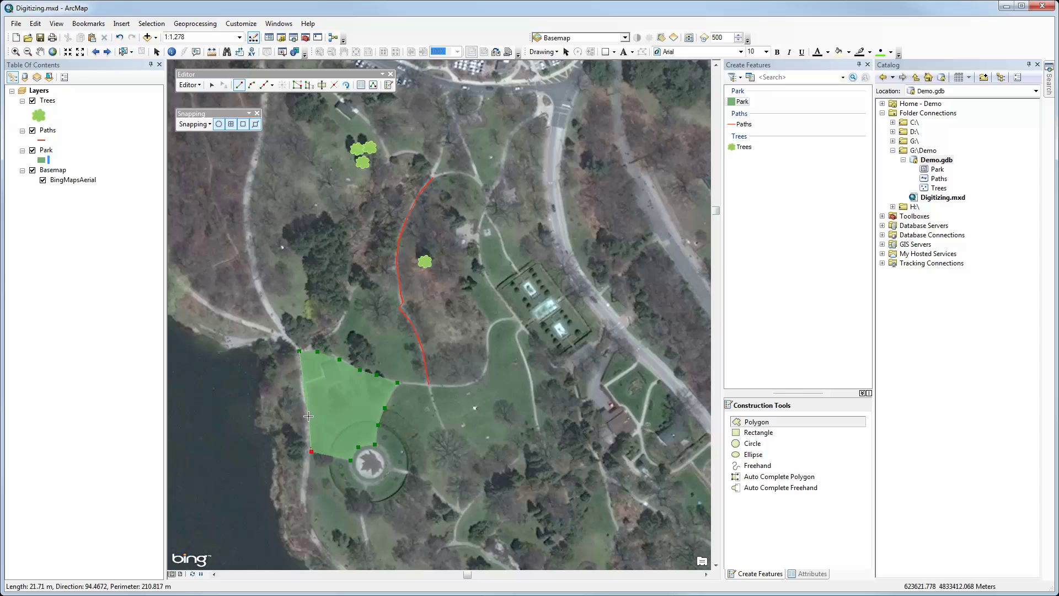
left_click(302, 382)
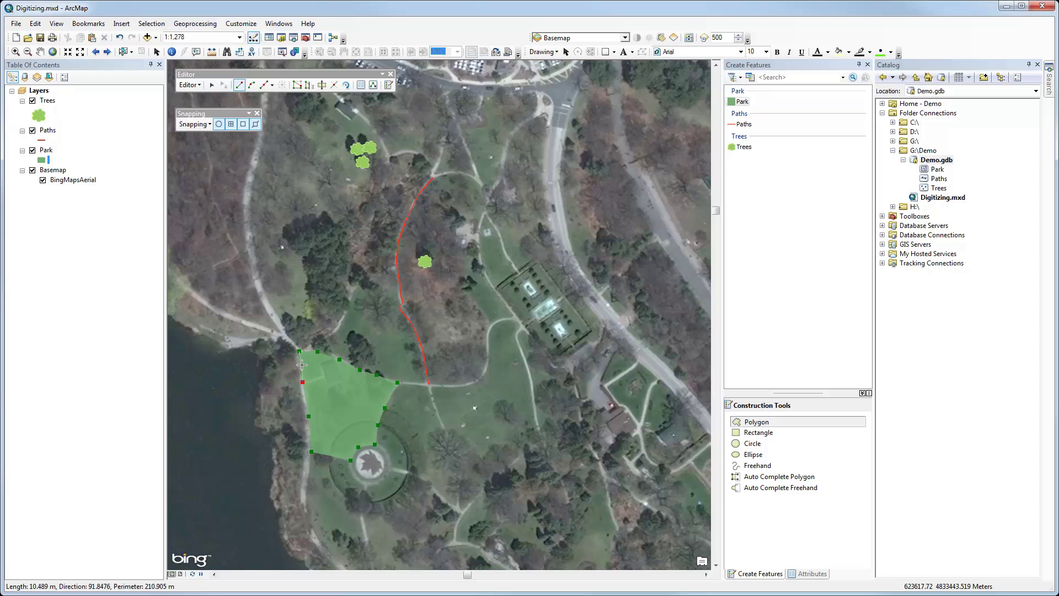
left_click(302, 364)
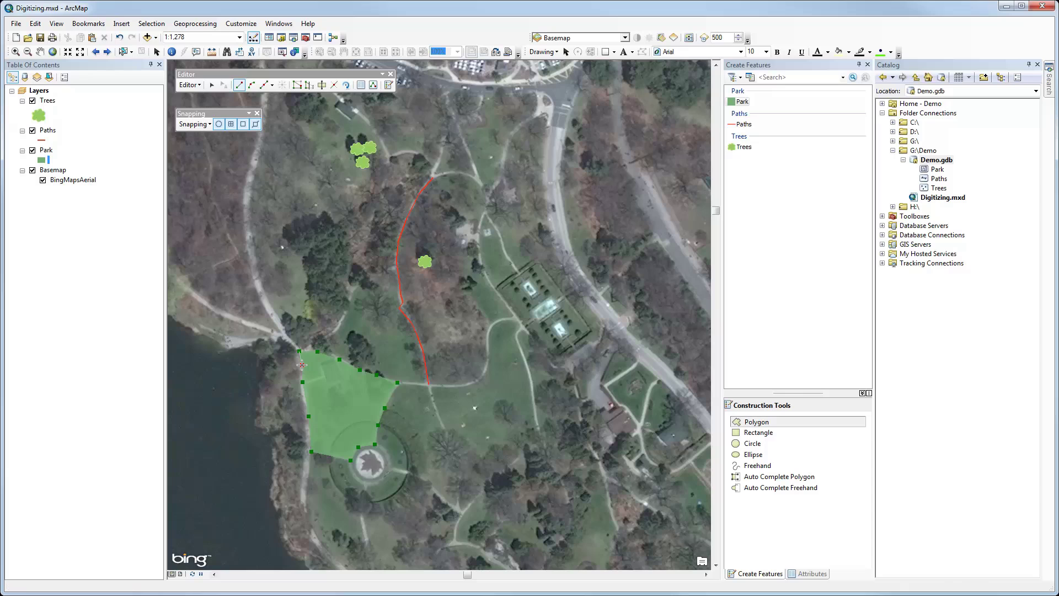
right_click(302, 364)
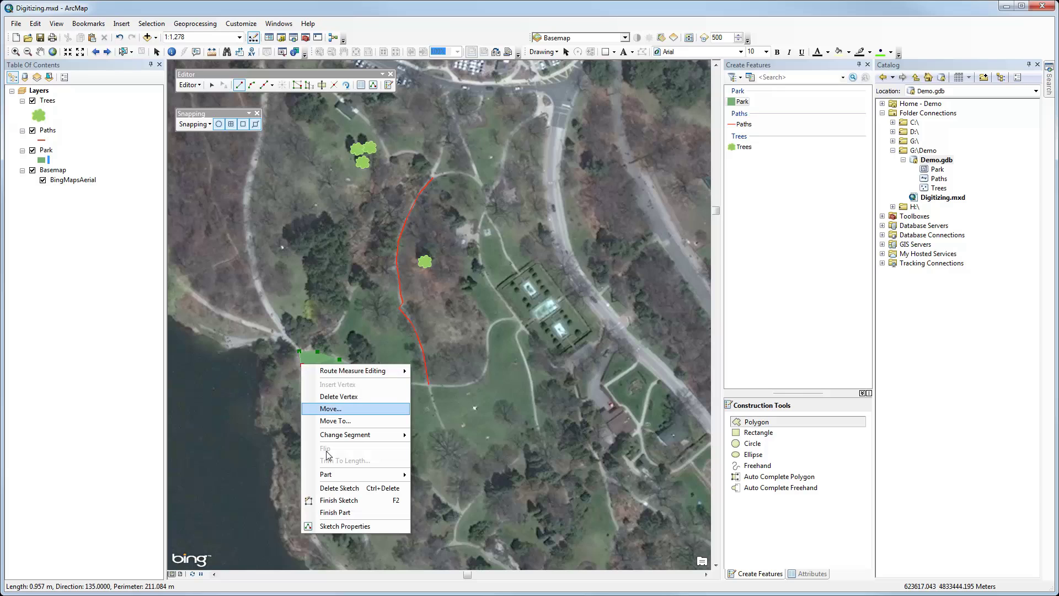
left_click(333, 499)
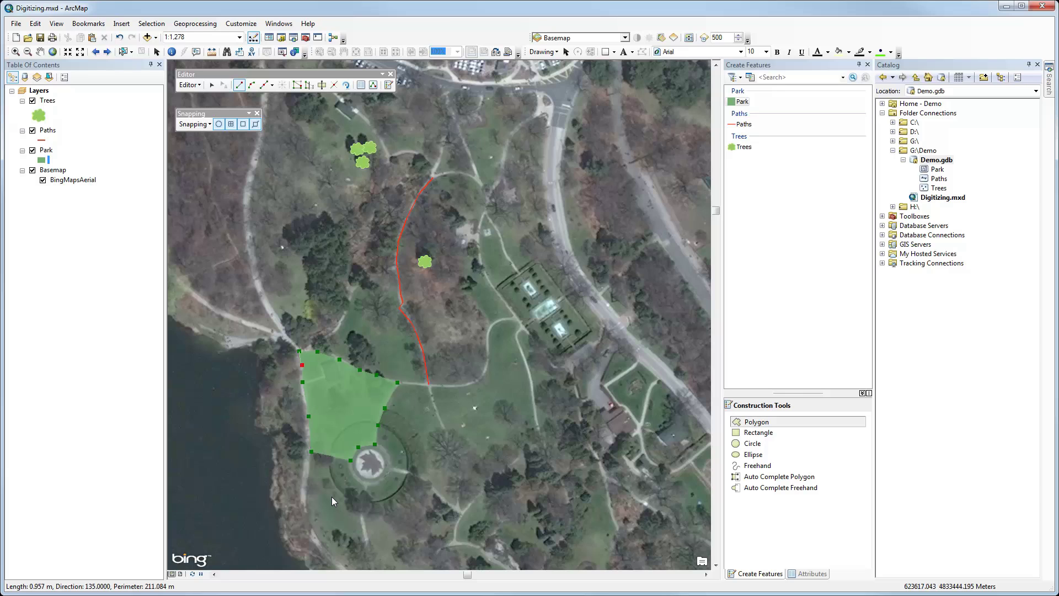
left_click(211, 85)
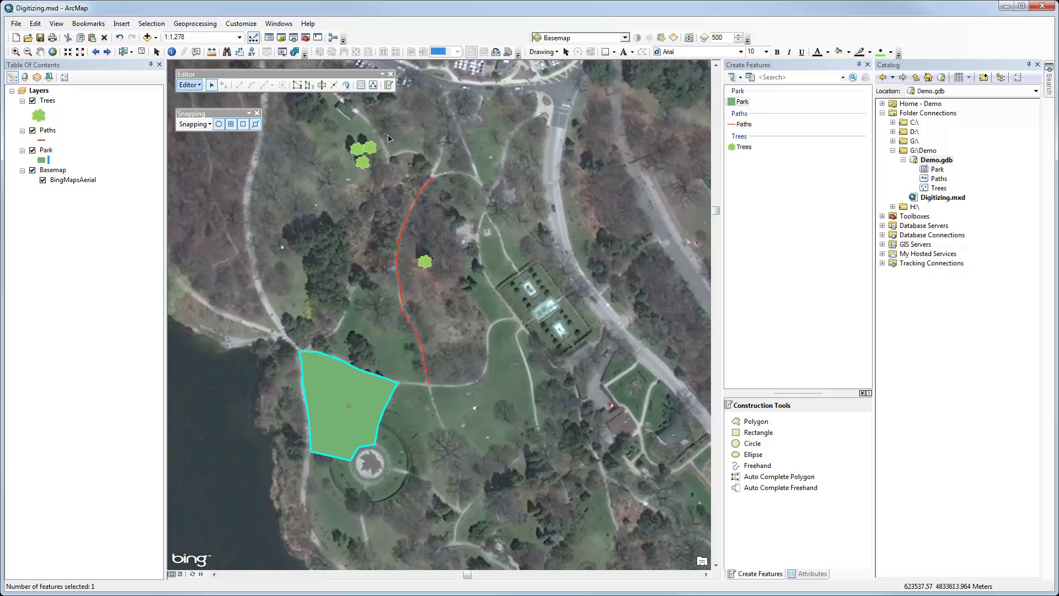
left_click(142, 52)
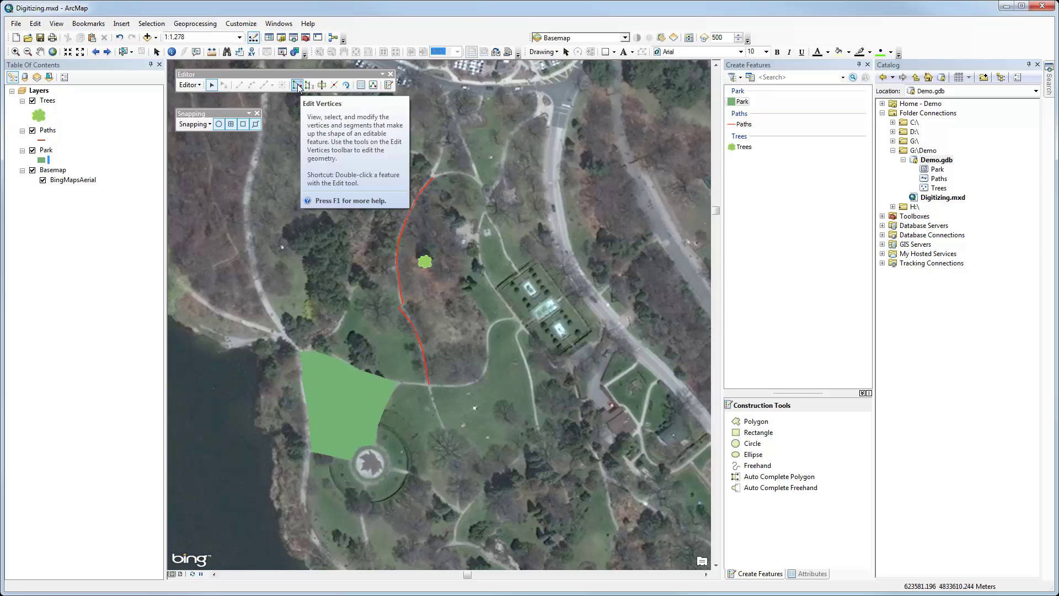
Step: Dismiss the no-selection vertex warning and save the Park edits to the database
left_click(298, 86)
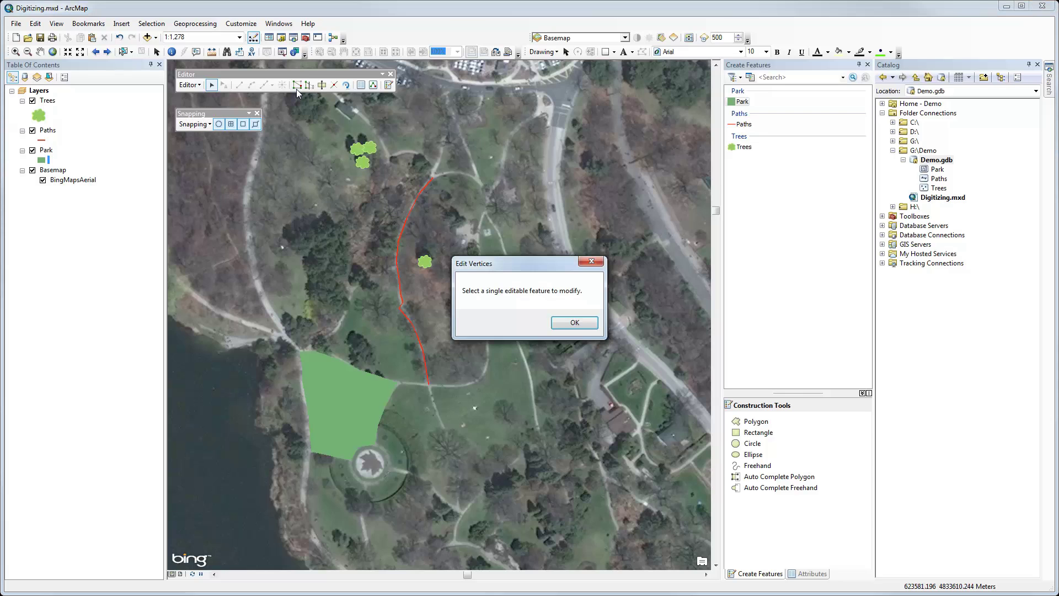
left_click(571, 324)
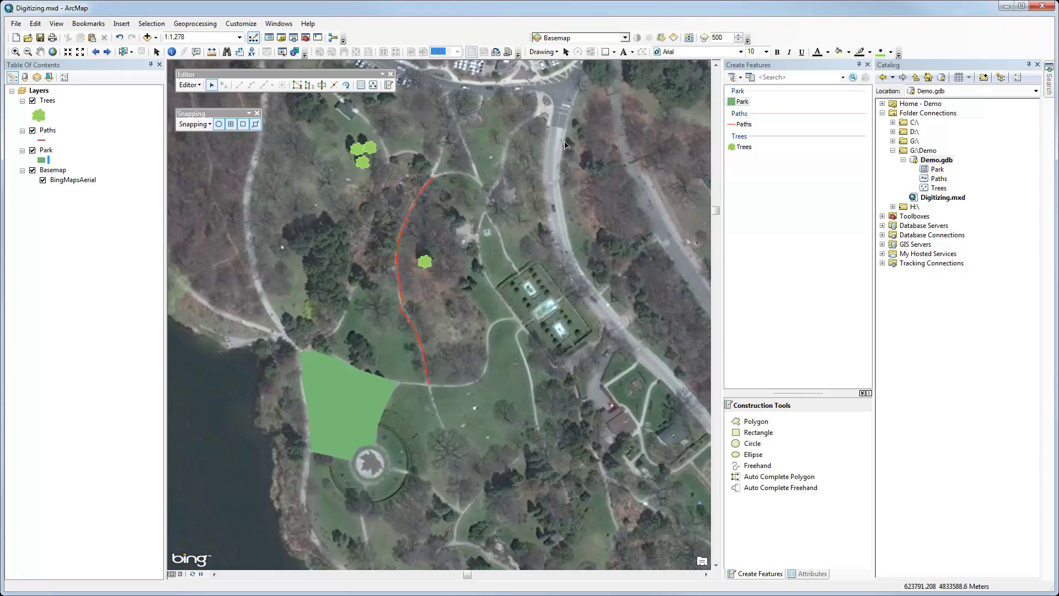
left_click(190, 85)
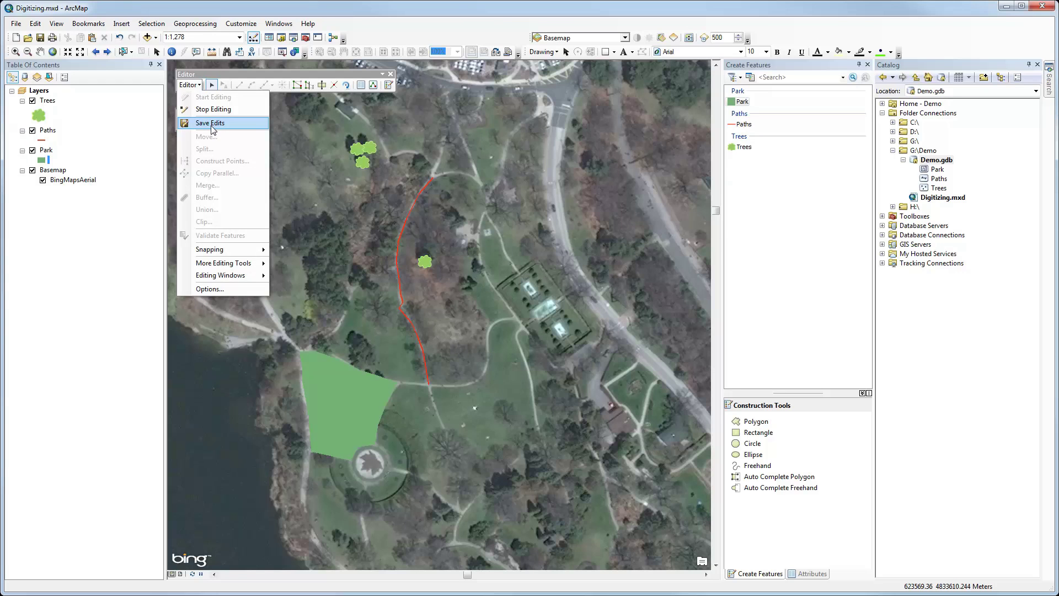
left_click(298, 249)
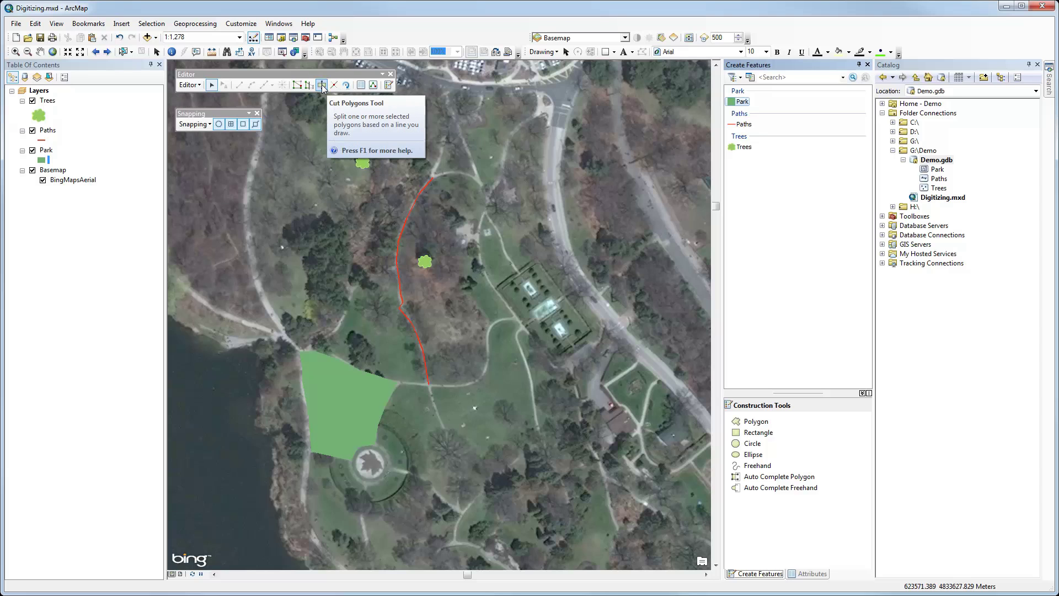
left_click(199, 86)
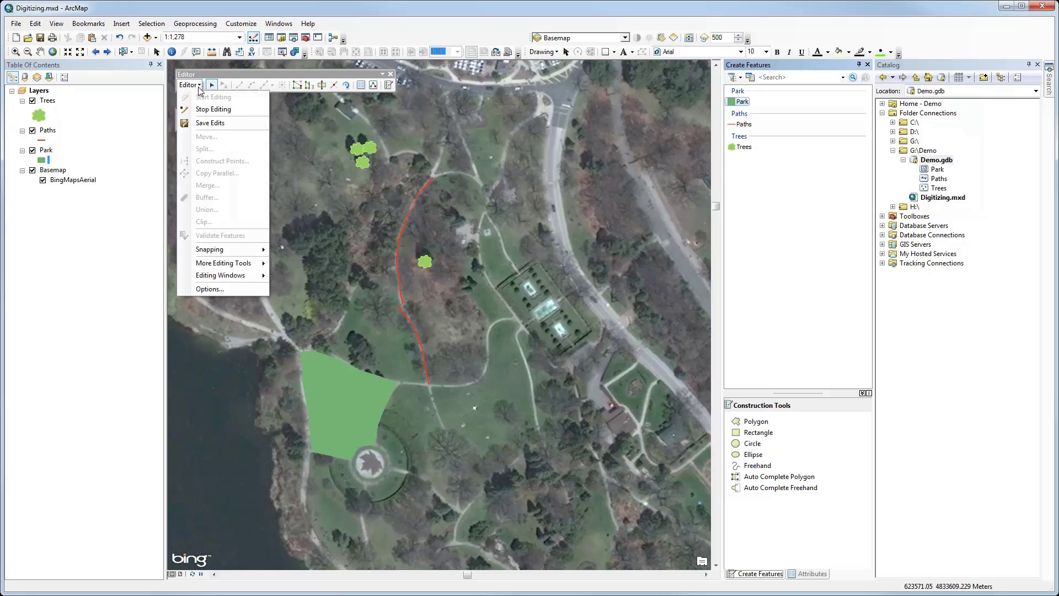
left_click(292, 250)
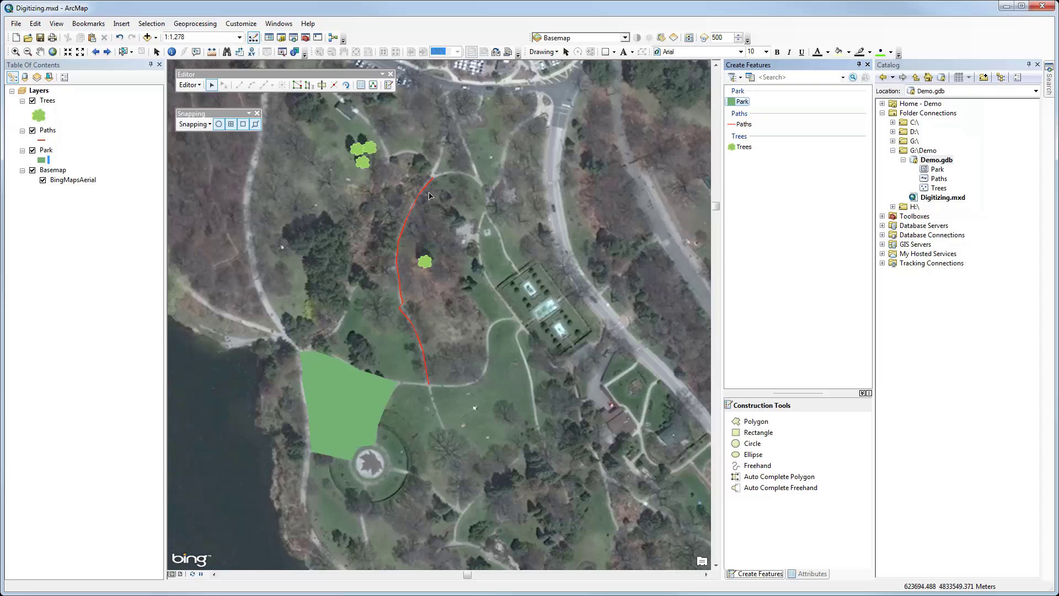
Step: Start a second Park polygon by tracing the red Paths line from its top to bottom endpoint
left_click(743, 102)
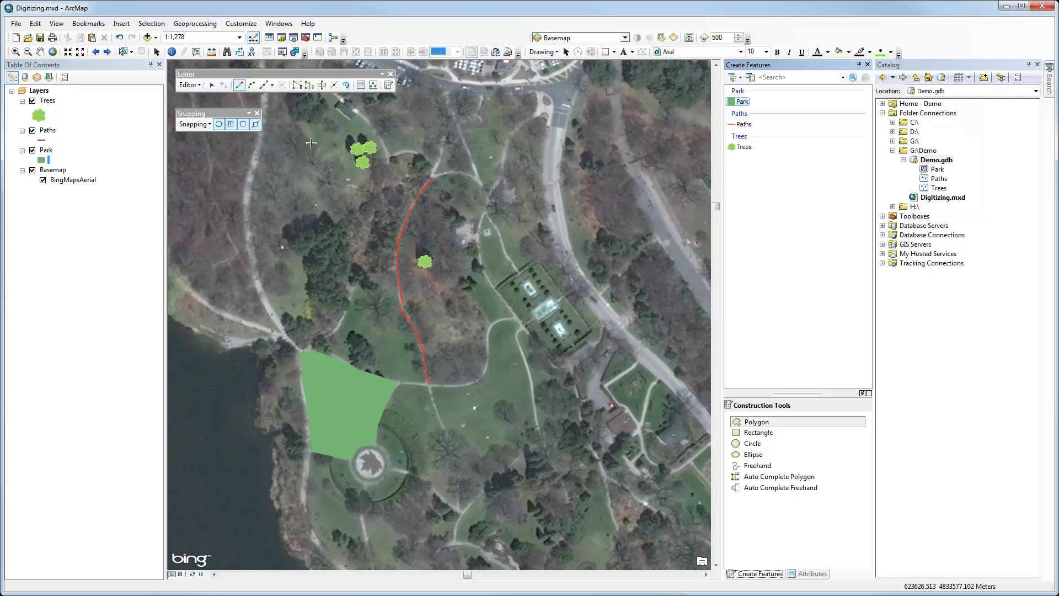
left_click(273, 86)
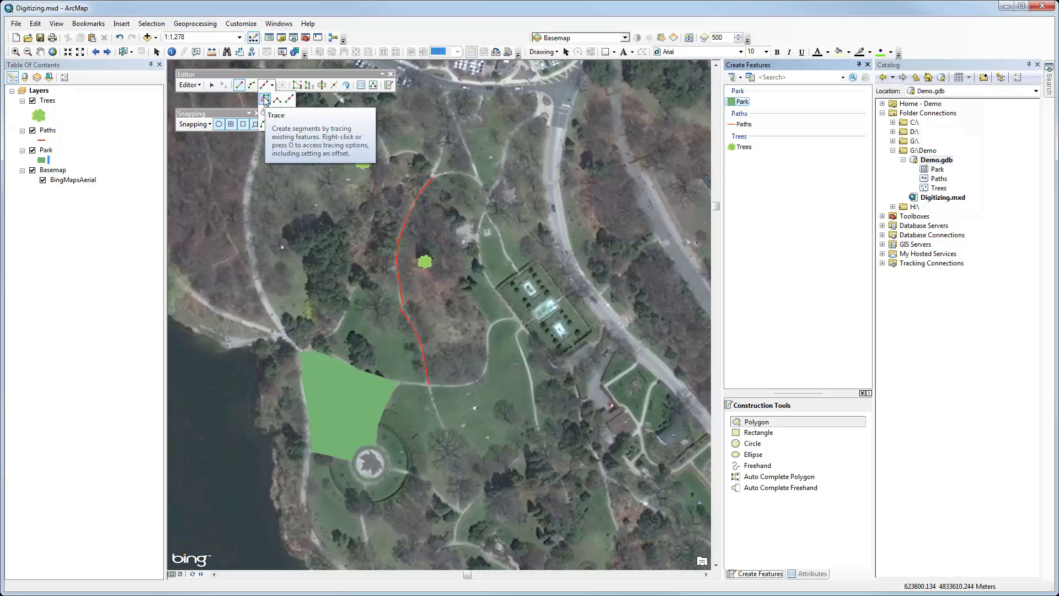
left_click(265, 100)
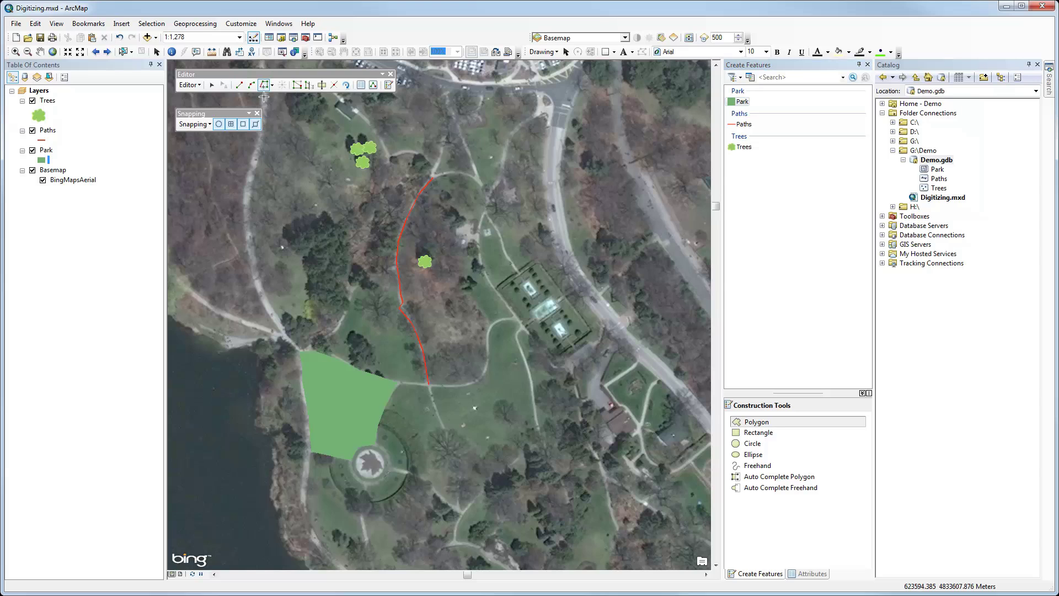
double_click(433, 177)
left_click(437, 182)
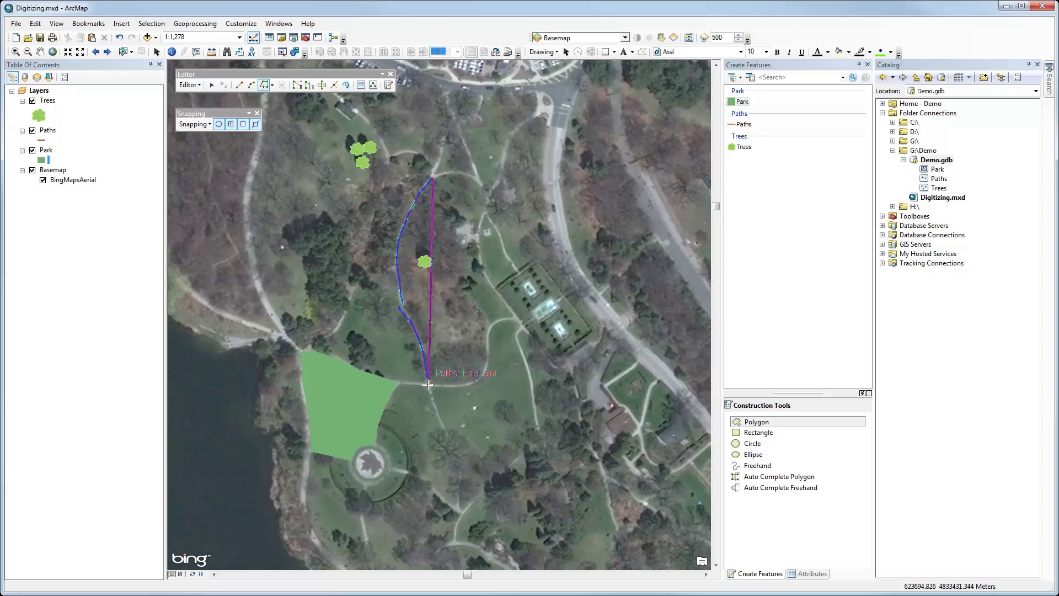
double_click(427, 384)
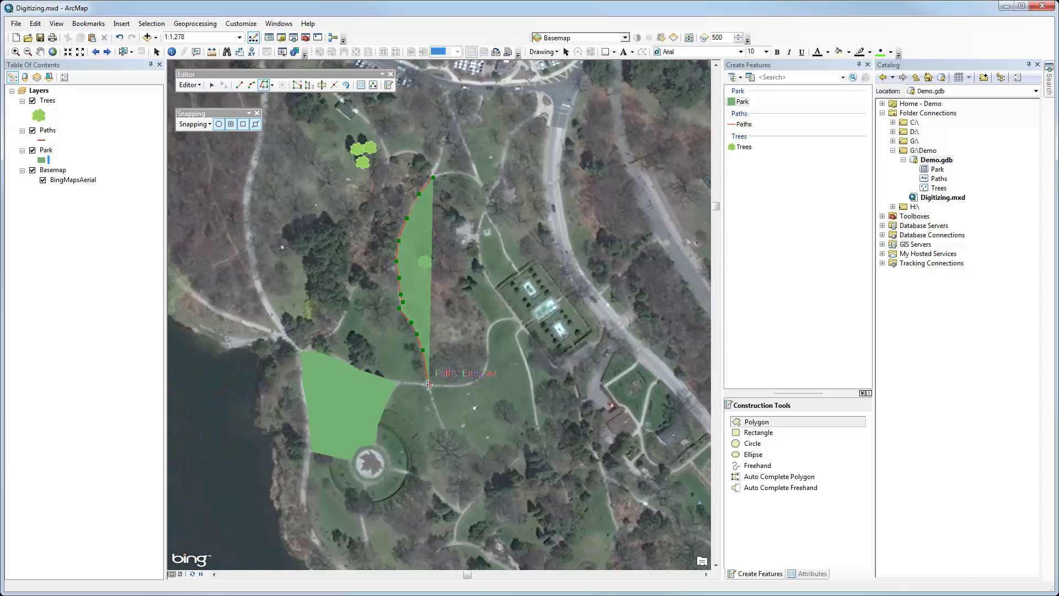
left_click(428, 385)
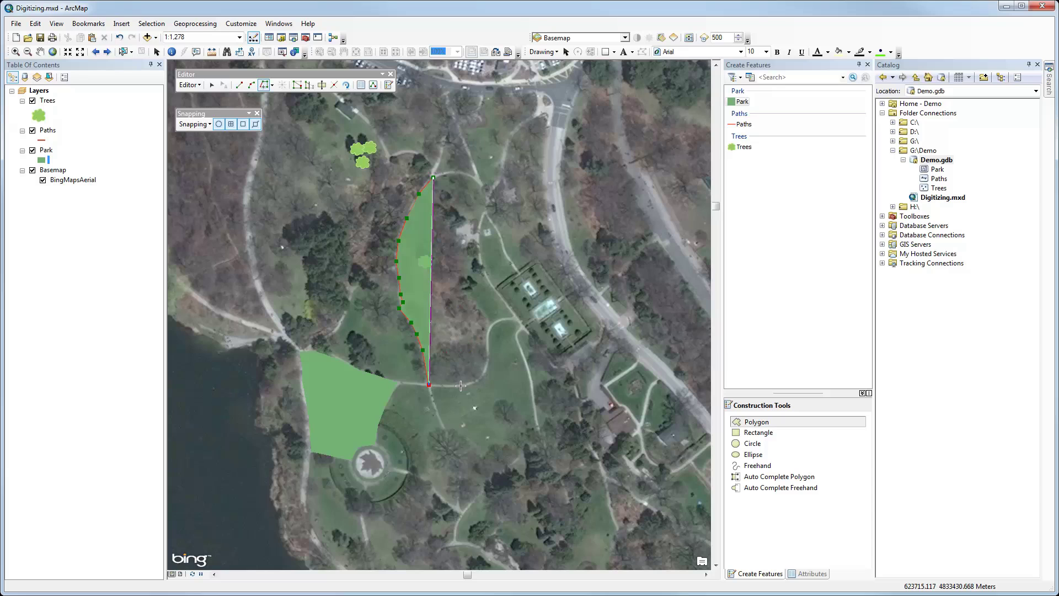
double_click(427, 384)
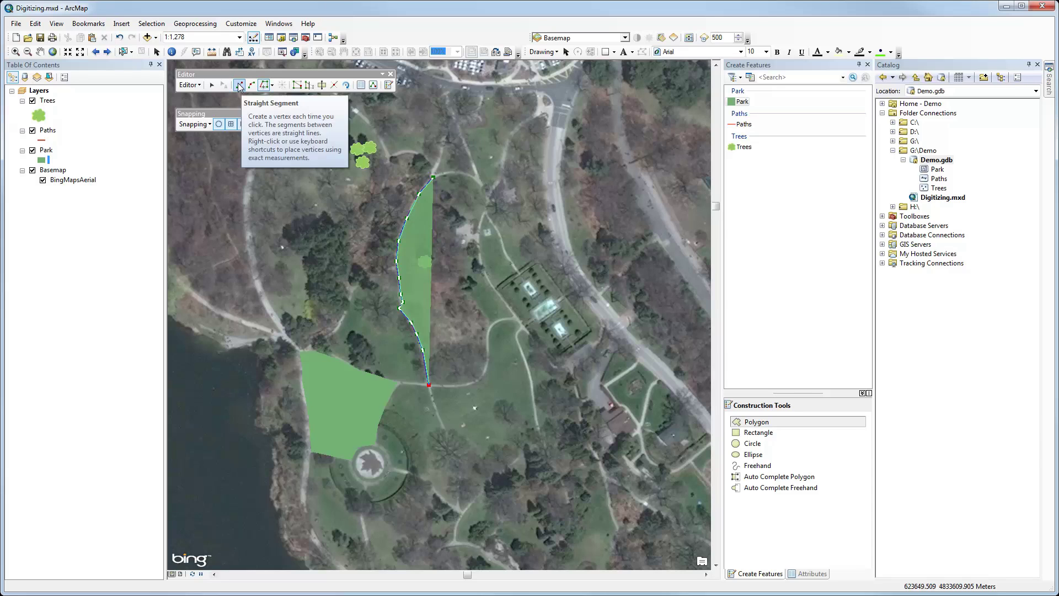
Step: Extend the outline with straight edges east along the lower path to the walled garden
left_click(237, 83)
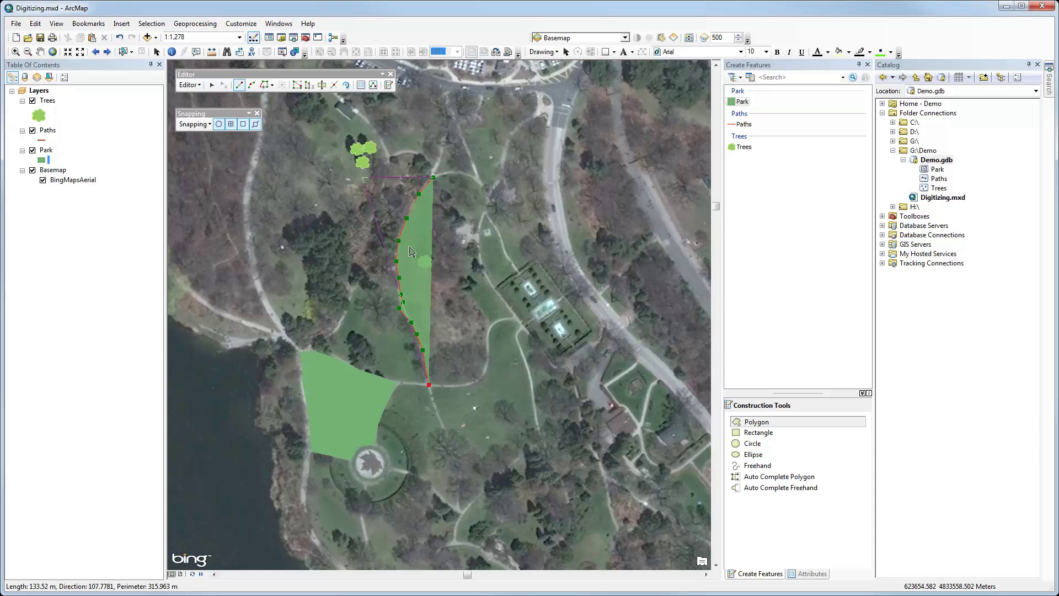
left_click(459, 385)
left_click(483, 379)
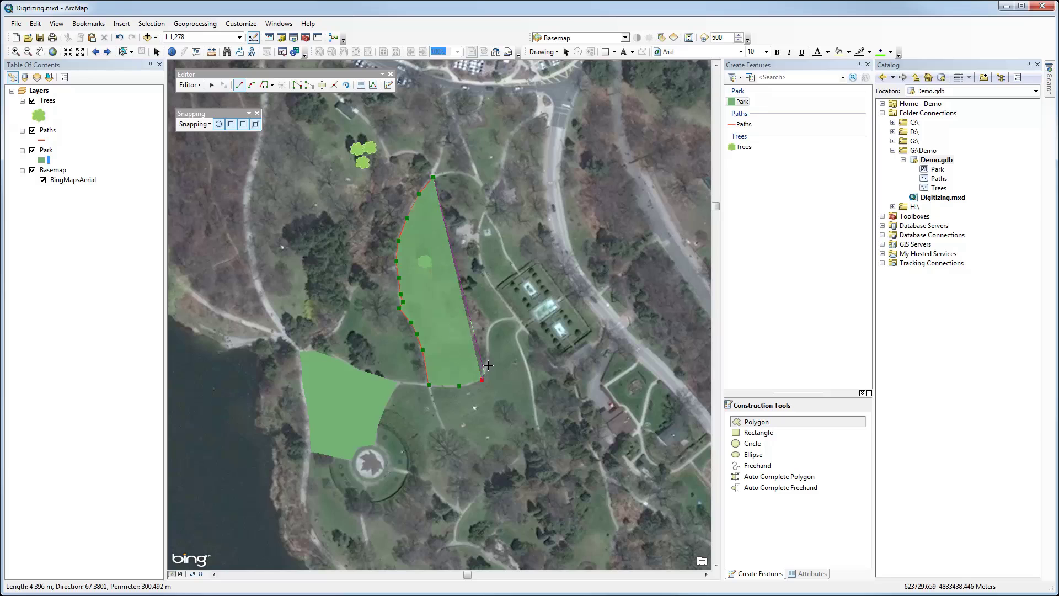
left_click(489, 359)
left_click(487, 335)
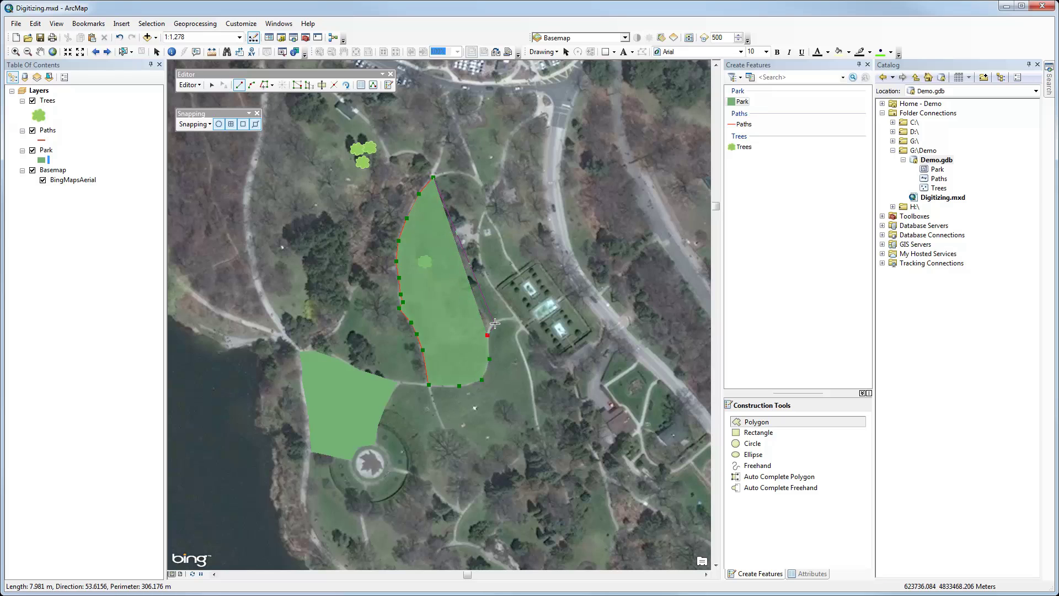
left_click(496, 323)
left_click(514, 318)
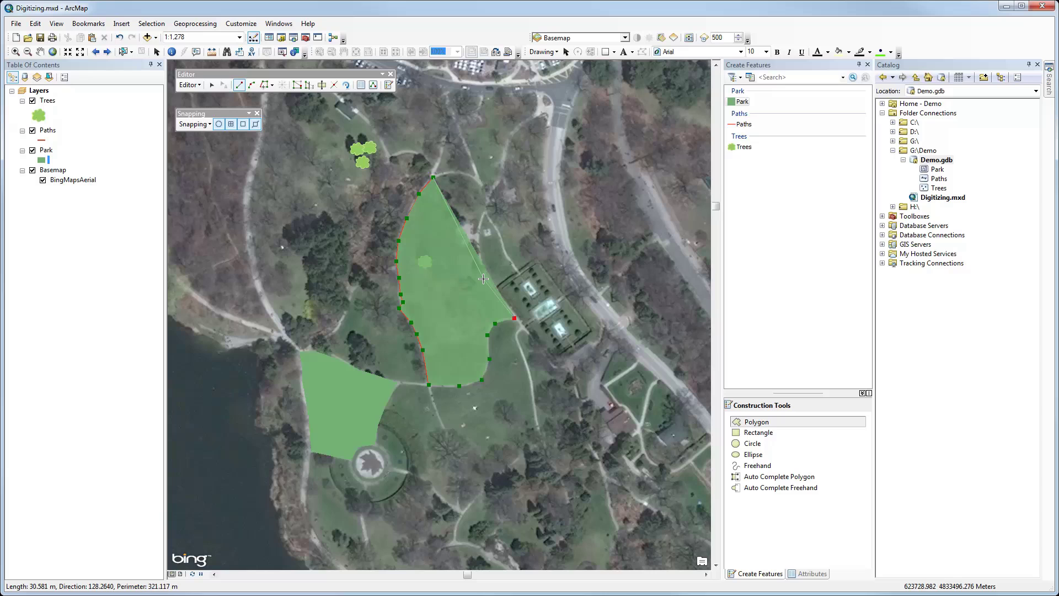
Step: Run the outline north along the eastern path to the tip, finish the polygon and deselect it
left_click(485, 276)
left_click(479, 231)
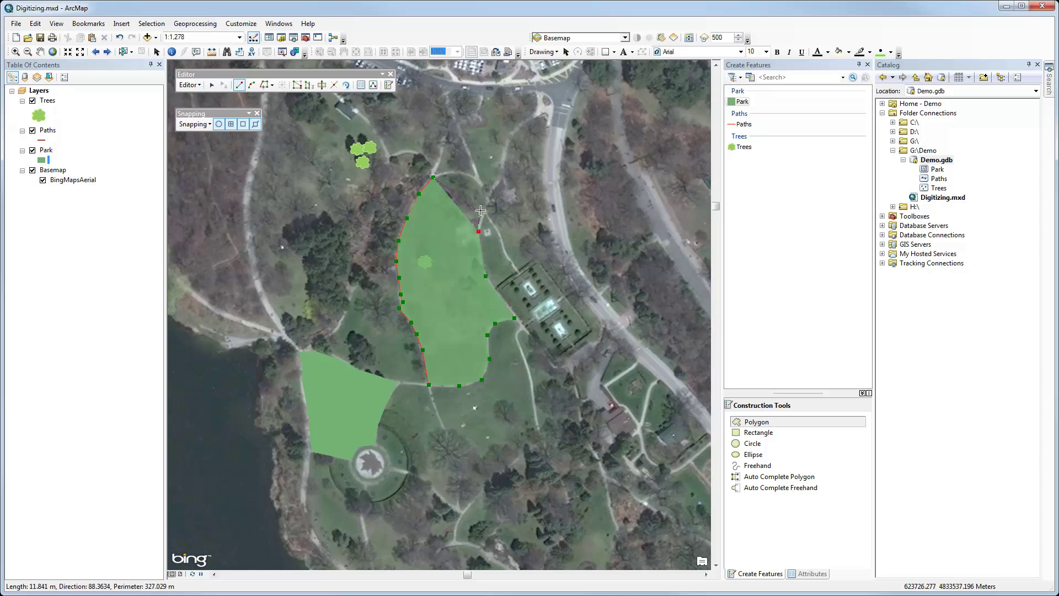
left_click(483, 210)
left_click(485, 193)
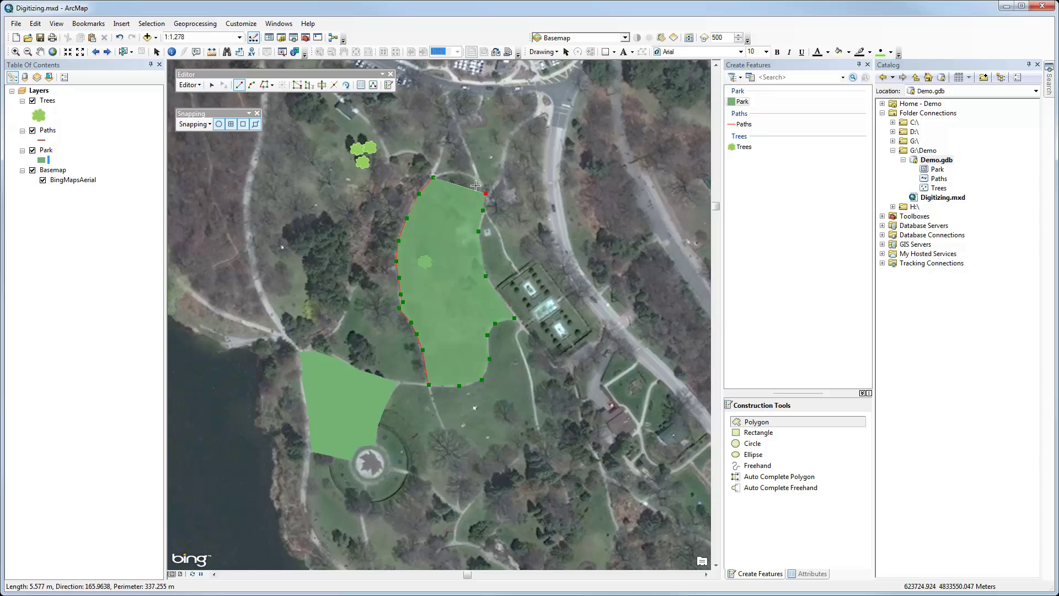
left_click(454, 171)
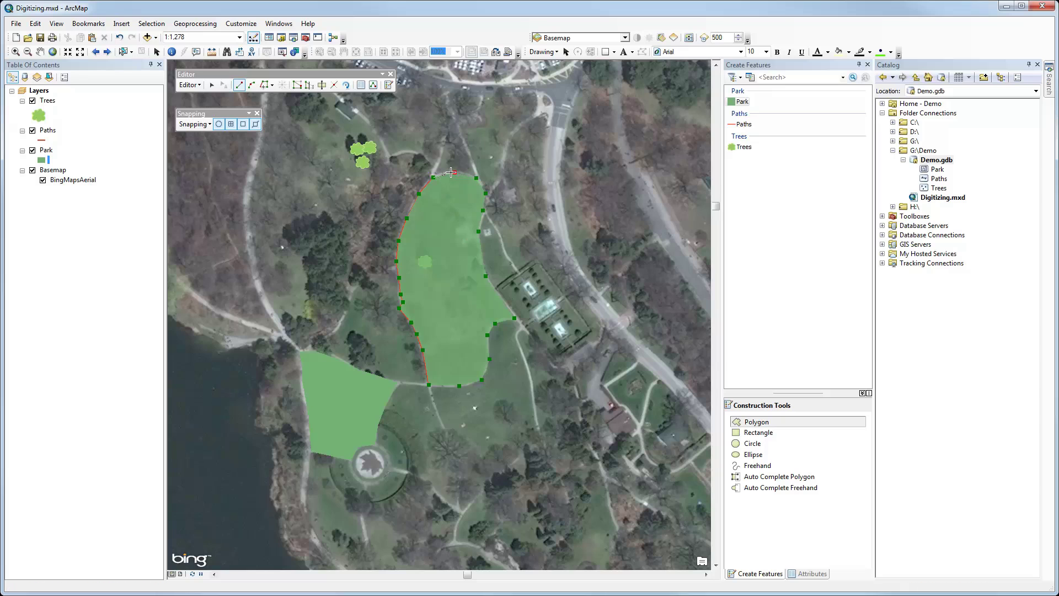
right_click(451, 172)
left_click(489, 309)
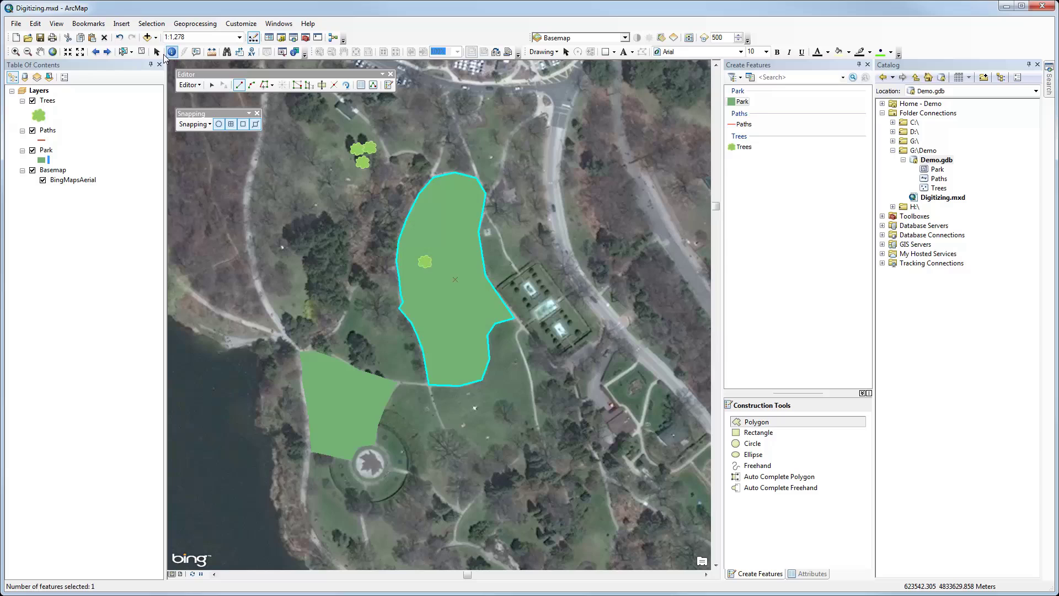
left_click(143, 53)
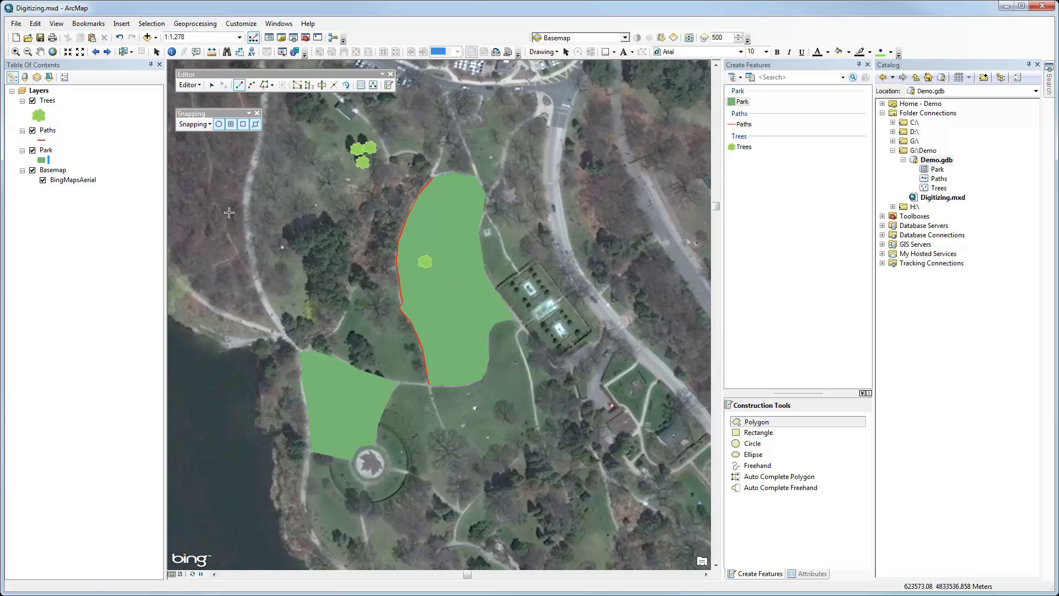